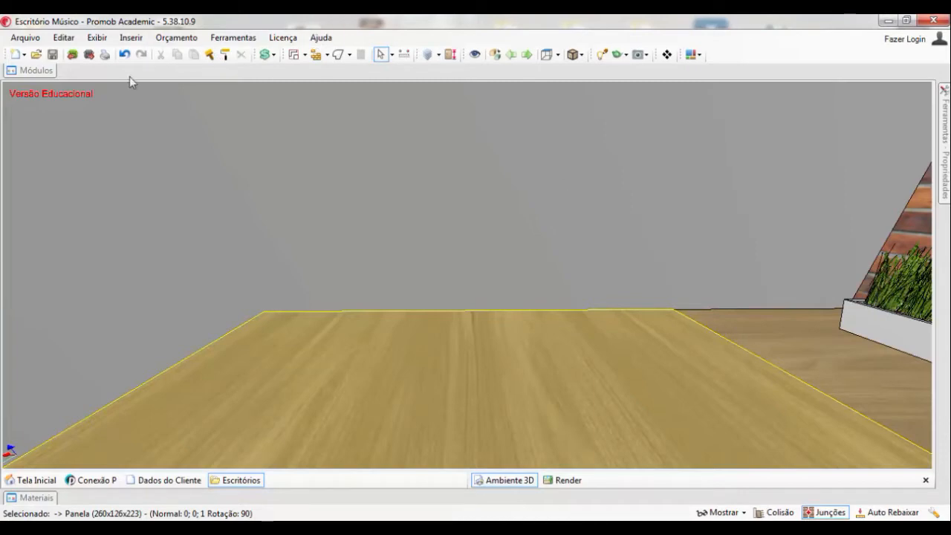
Step: Insert the 10 - Panela pan from Decore's Acessórios de Cozinha onto the wooden countertop and rotate it to about 95 degrees
click(37, 69)
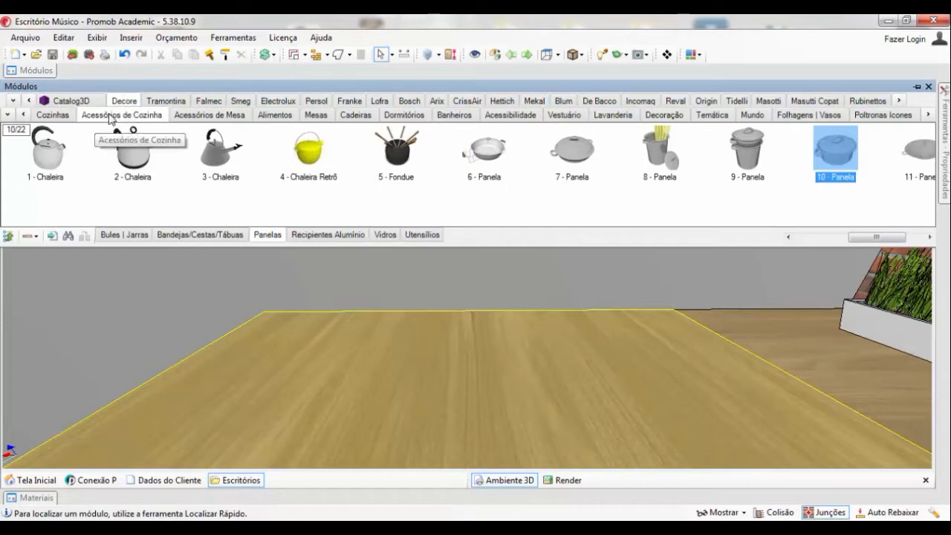
click(839, 156)
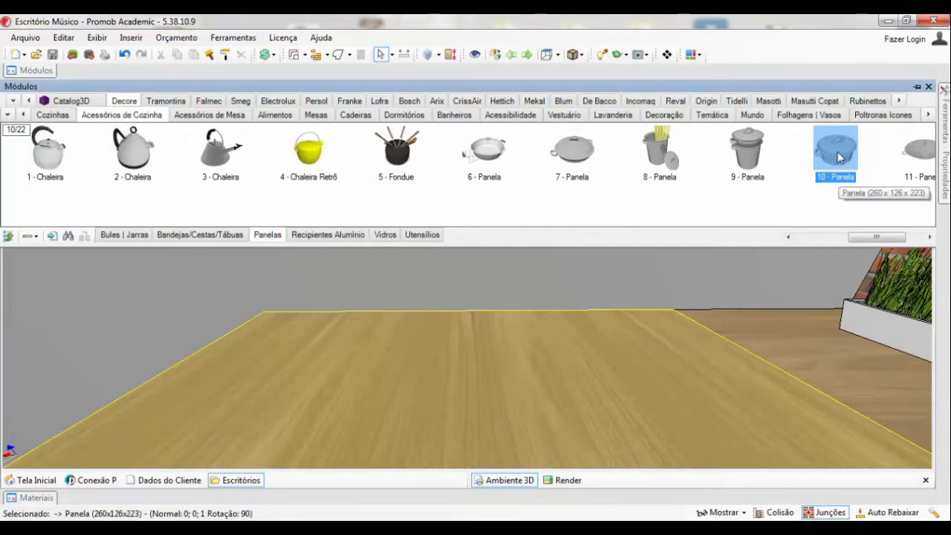
drag(839, 156, 405, 332)
scroll(452, 321, down, 1)
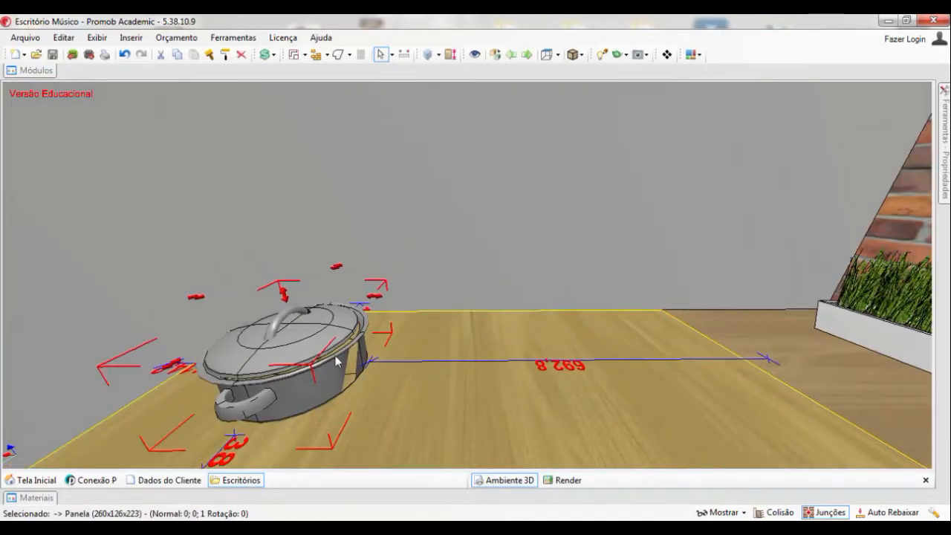
drag(292, 378, 446, 297)
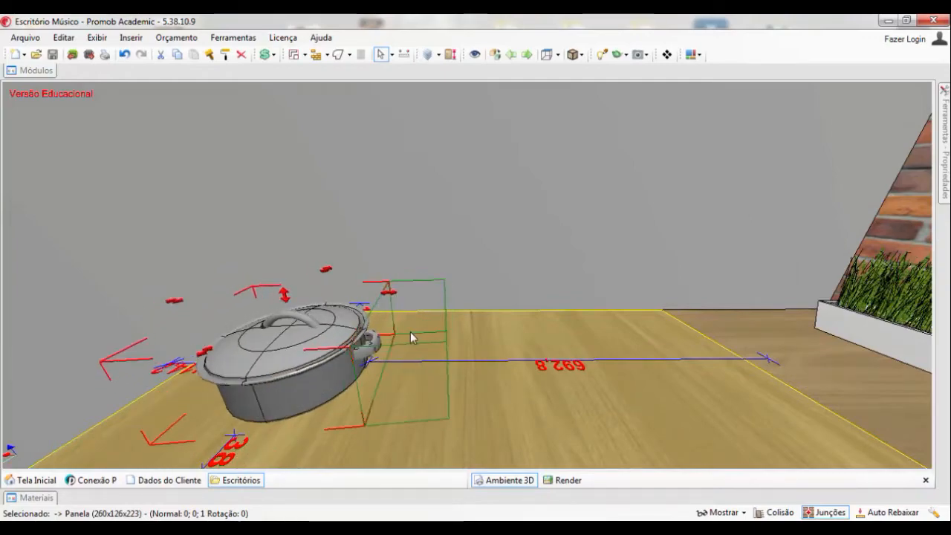
Step: Run a Real Scene Render Inicial of the pan seen from the countertop's front, and close the rendered image
middle_drag(401, 327, 473, 293)
click(552, 293)
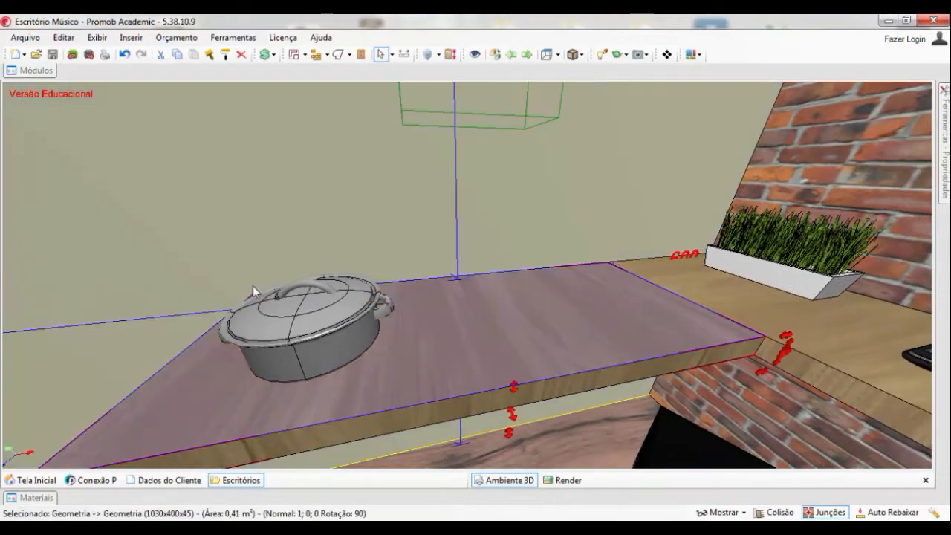
scroll(318, 249, down, 1)
click(236, 242)
middle_drag(345, 270, 462, 308)
scroll(452, 269, up, 2)
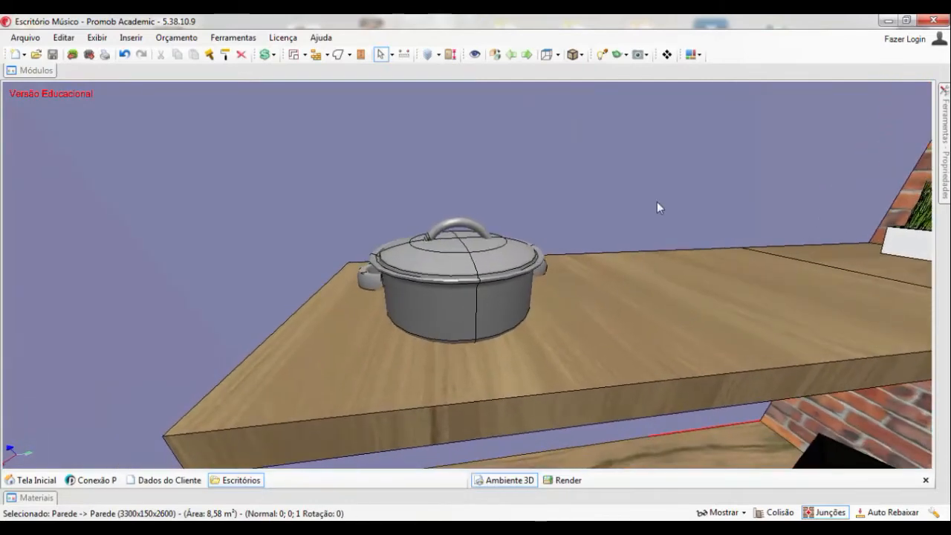
click(747, 341)
middle_drag(629, 304, 507, 243)
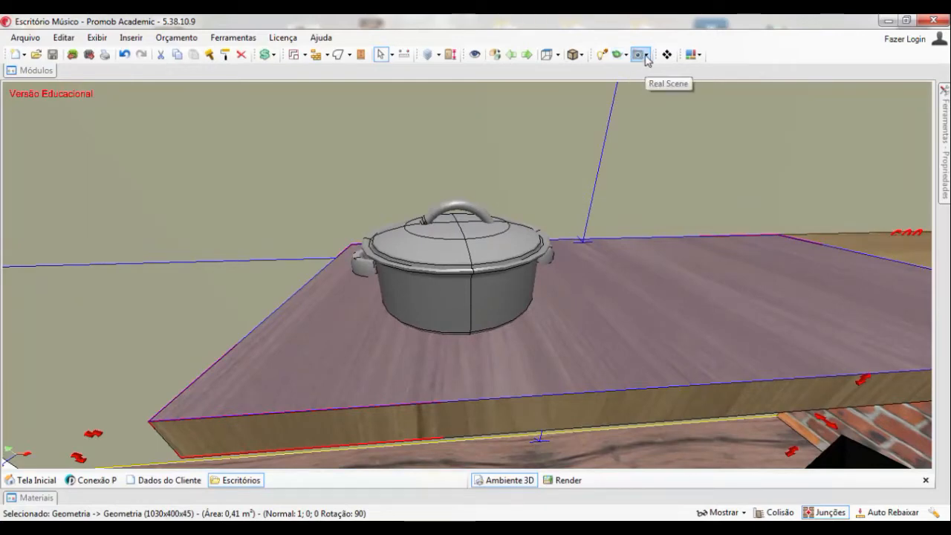
click(647, 55)
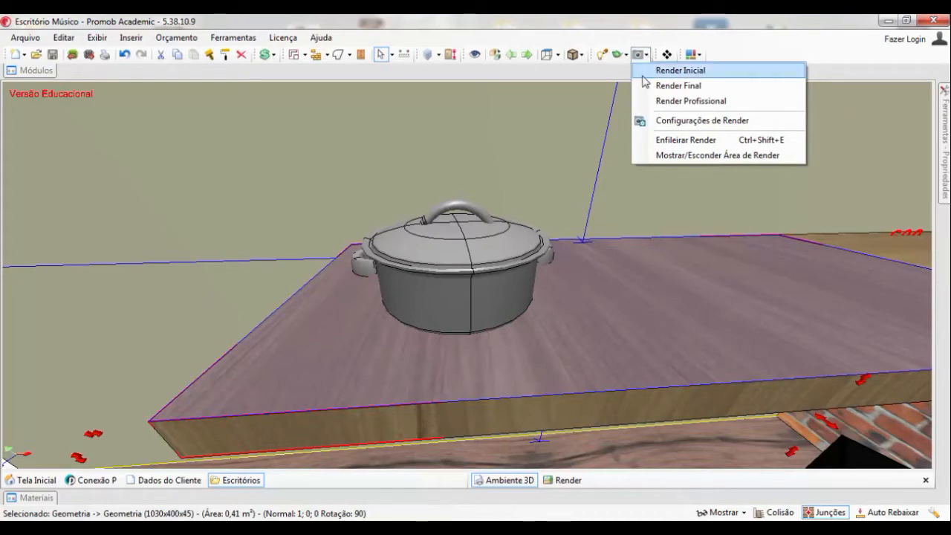
click(688, 73)
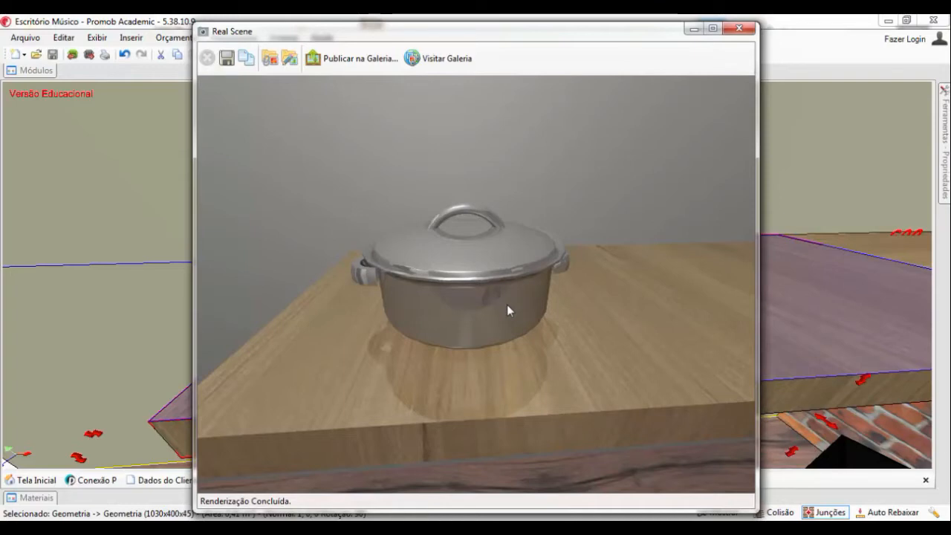
click(739, 30)
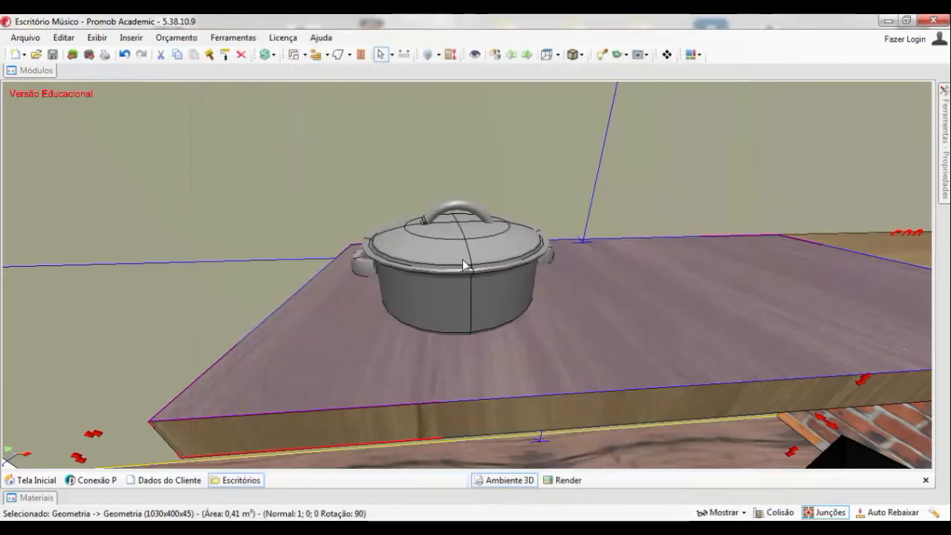
Step: Duplicate the pan directly beside the original on the countertop and dismiss the Reposicionar dialog
click(463, 265)
key(ctrl+v)
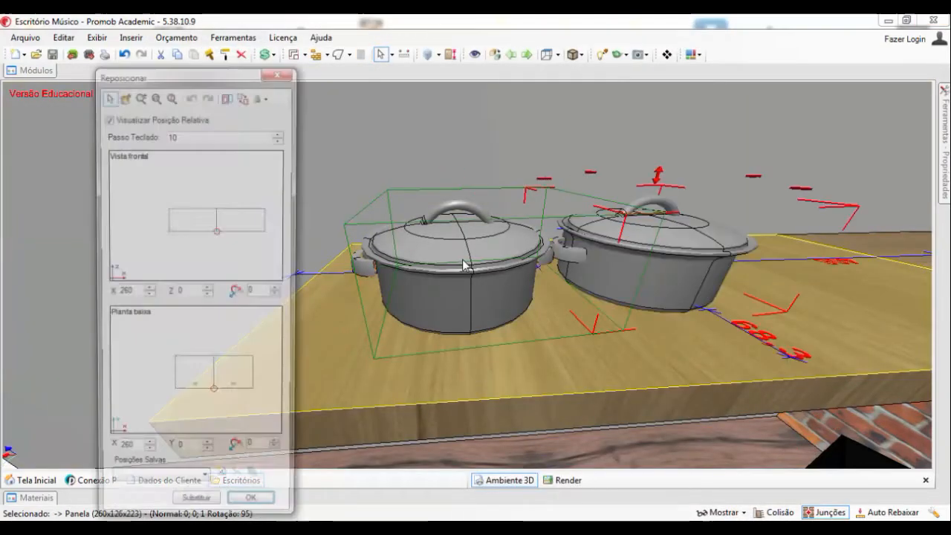
click(290, 72)
Step: Open the predefined finish selection from the copied pan's material properties
middle_drag(637, 189, 647, 214)
scroll(641, 241, up, 4)
middle_drag(598, 234, 621, 242)
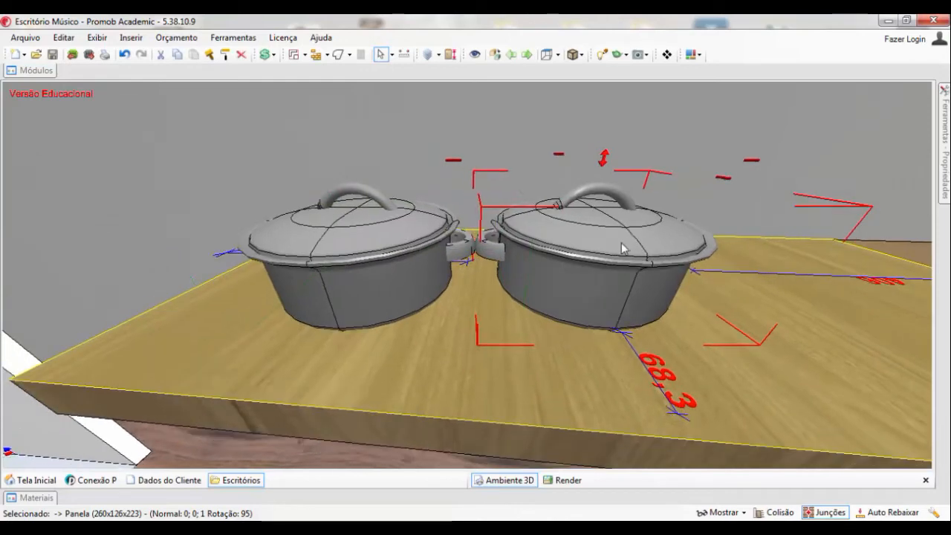
click(661, 242)
mouse_move(947, 145)
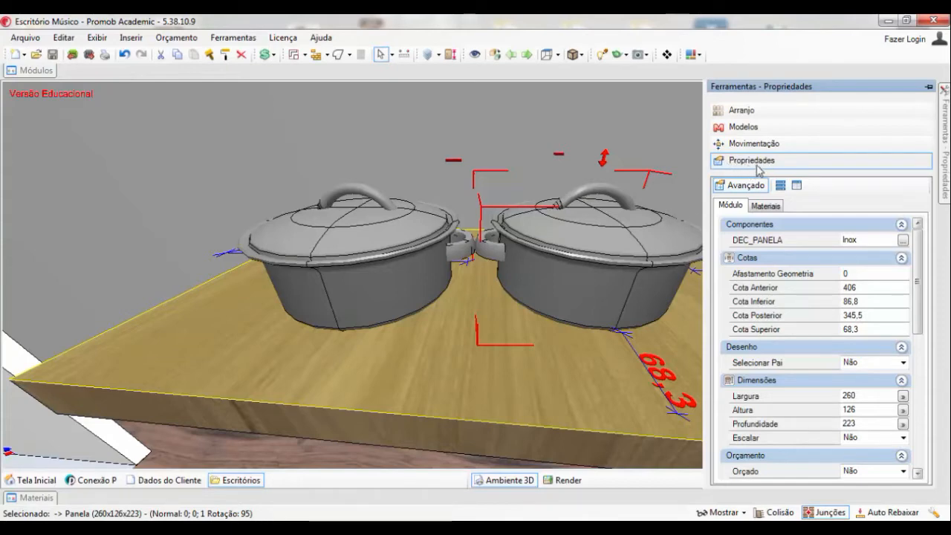
click(768, 208)
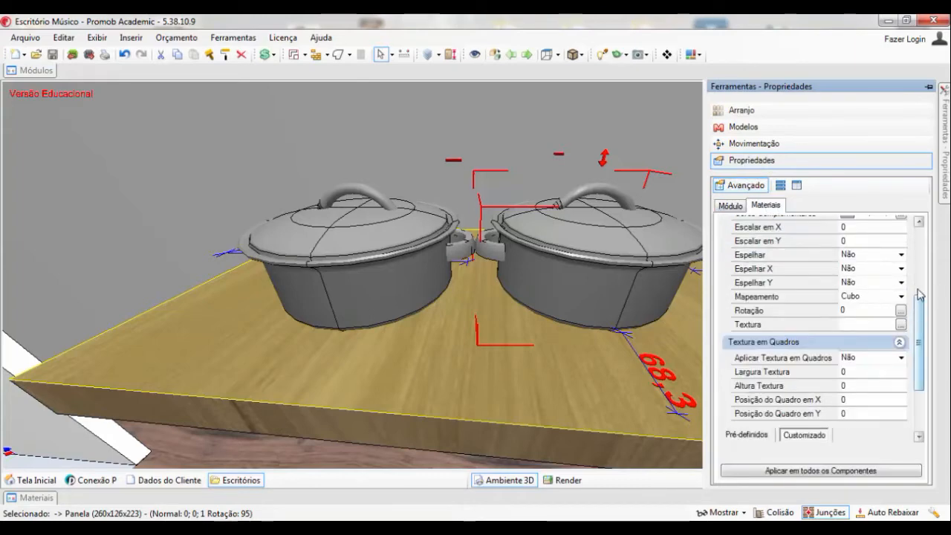
drag(920, 306, 927, 375)
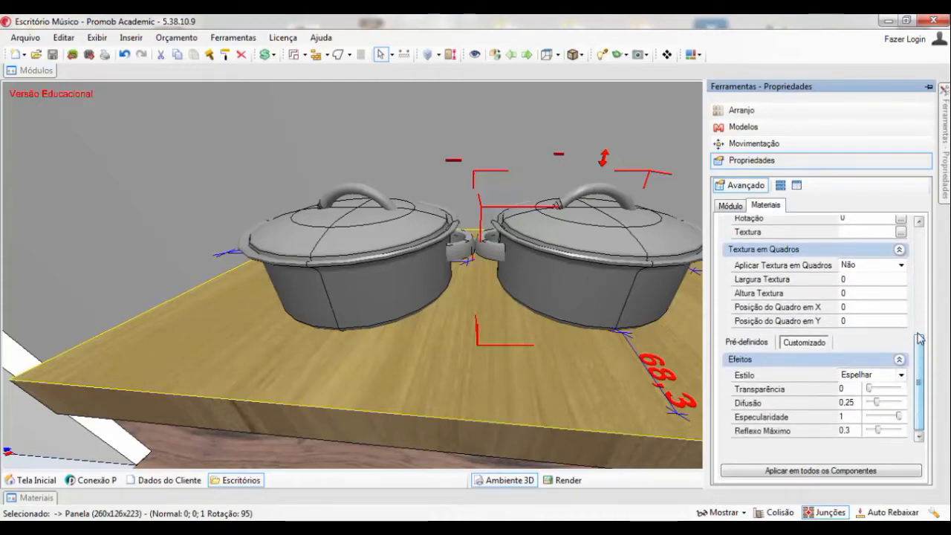
click(744, 343)
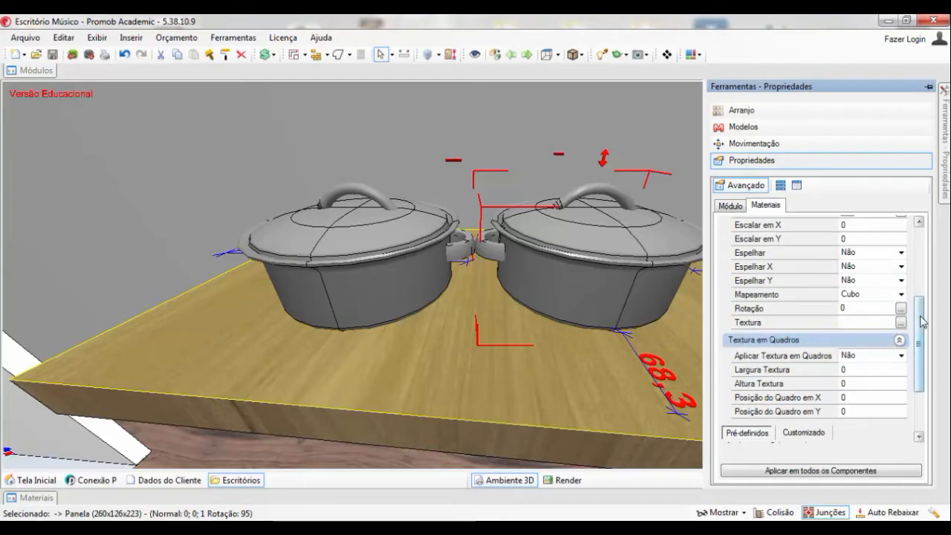
drag(922, 321, 919, 374)
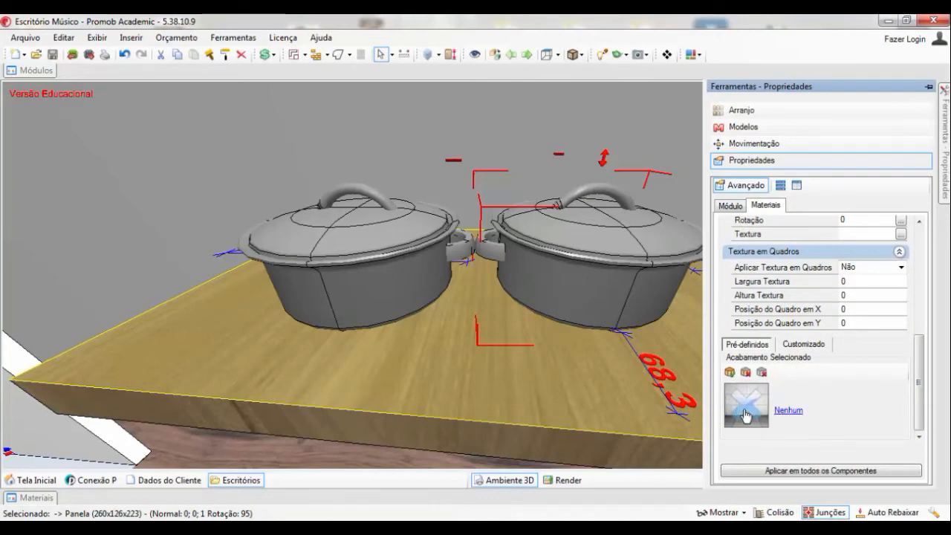
click(786, 412)
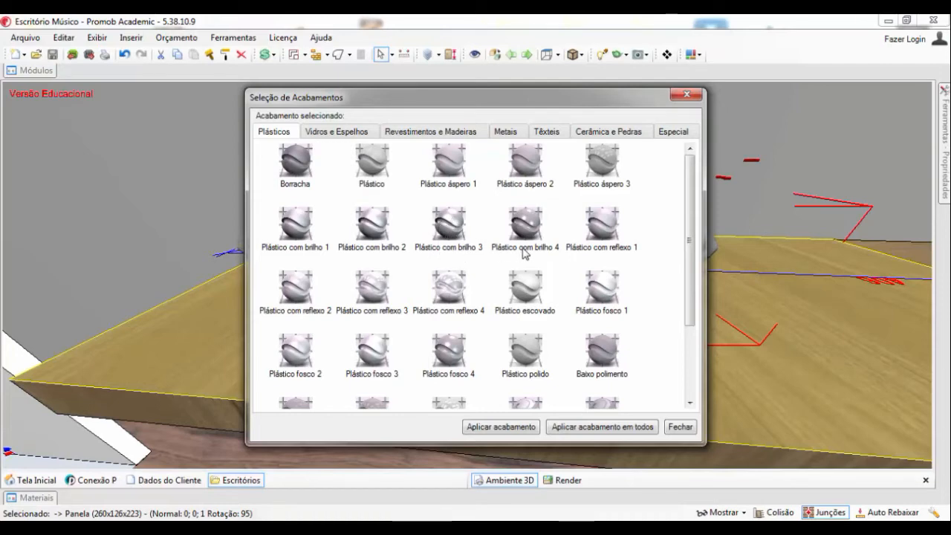
Step: Examine the available finishes in every category, from Plásticos through Metais and Têxteis to Especial
click(524, 223)
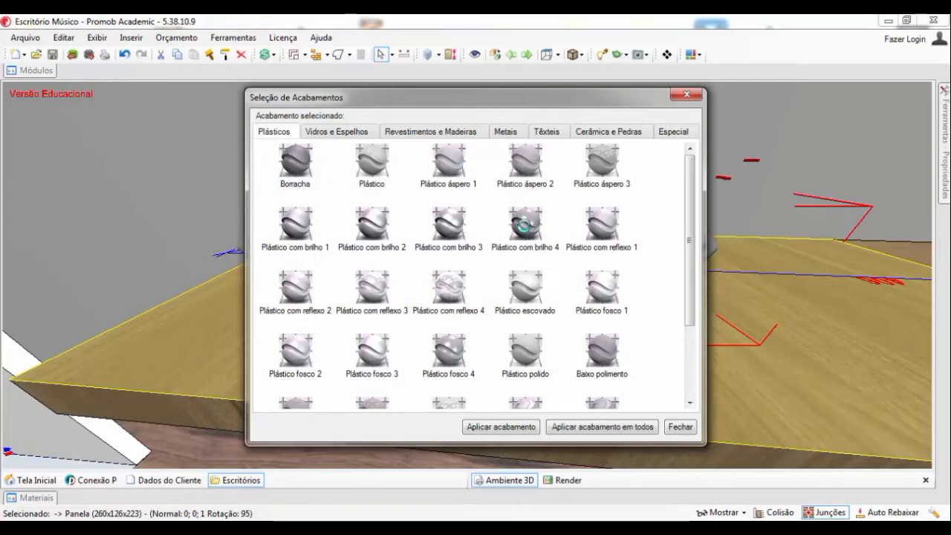
drag(690, 255, 669, 336)
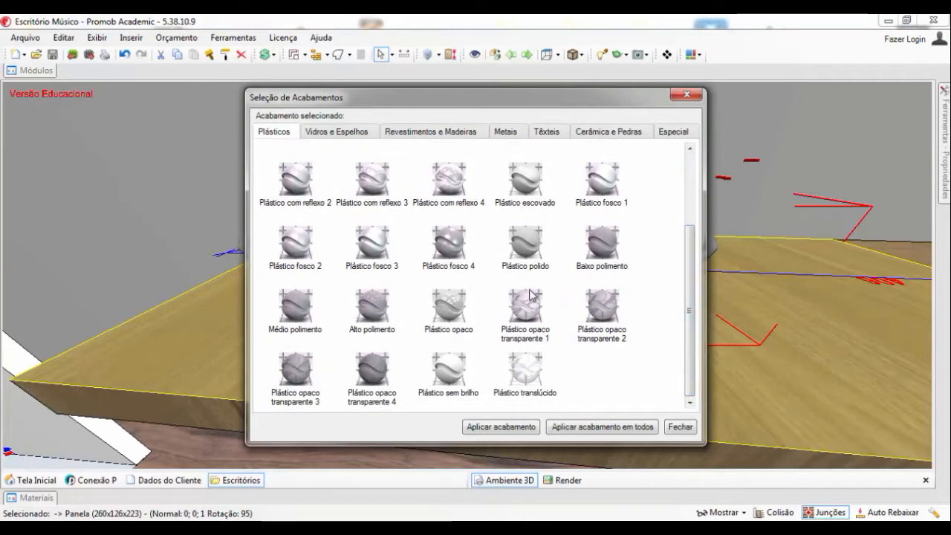
click(338, 133)
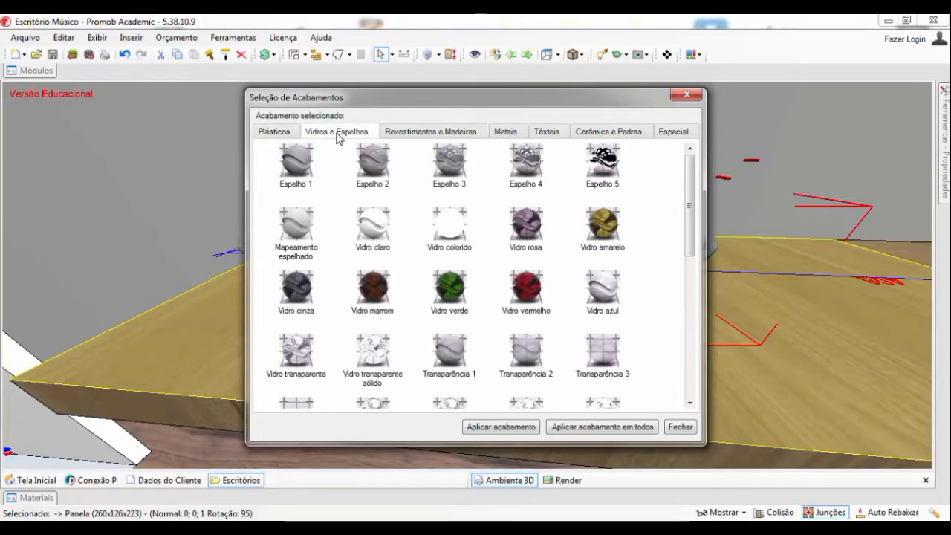
click(401, 134)
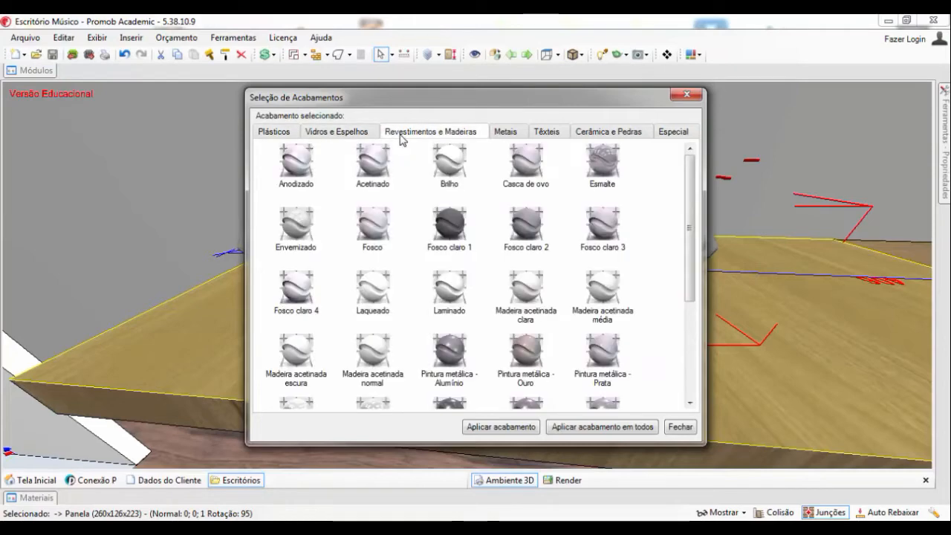
click(503, 134)
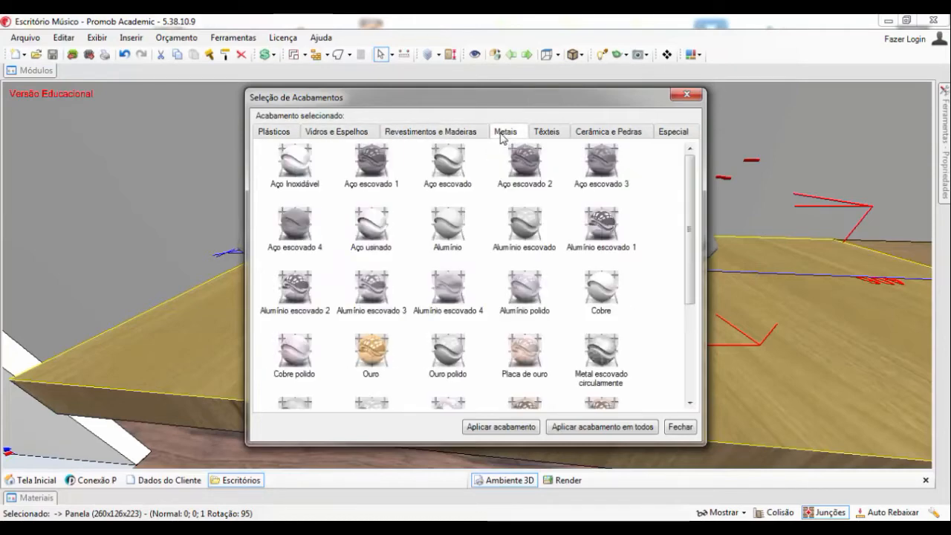
click(543, 141)
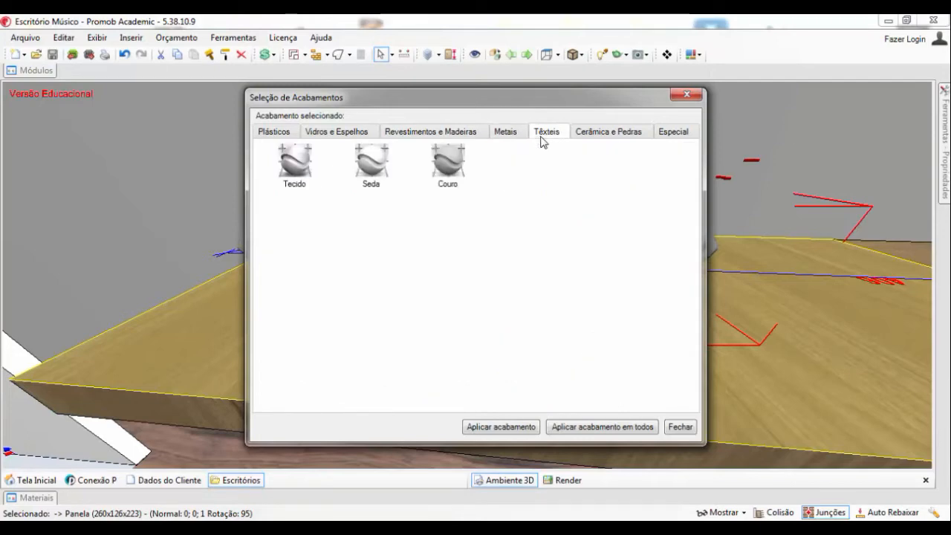
click(602, 141)
click(669, 134)
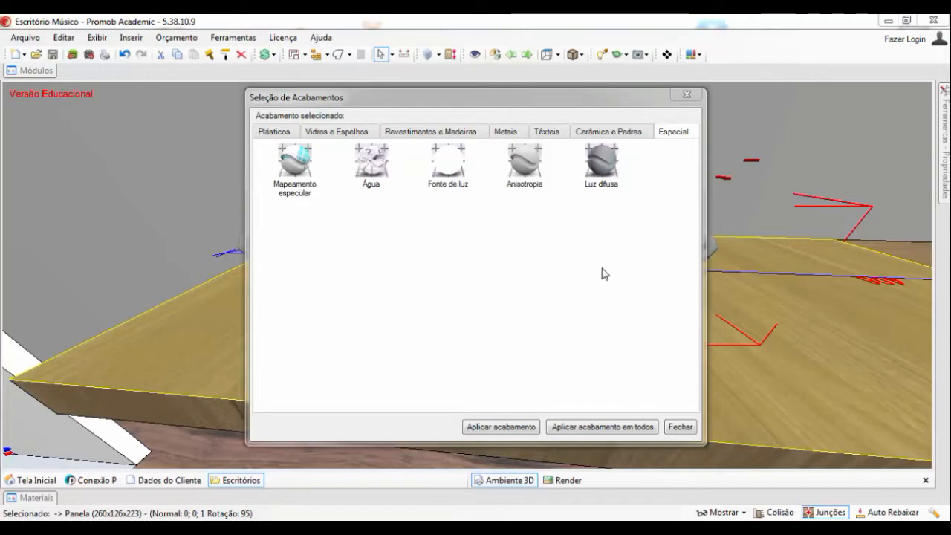
drag(610, 106, 626, 139)
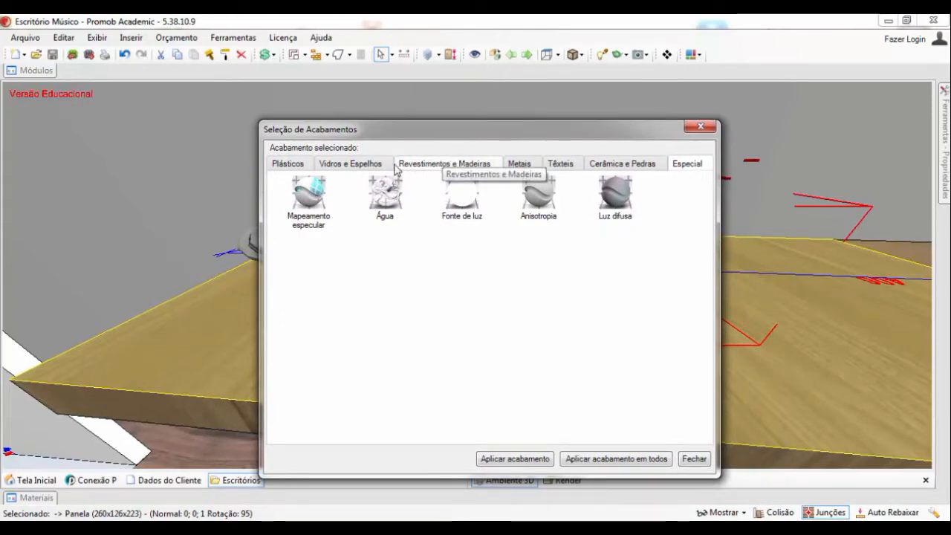
Step: Apply the Espelho 5 finish from Vidros e Espelhos to the copied pan and close the finish selection
click(381, 164)
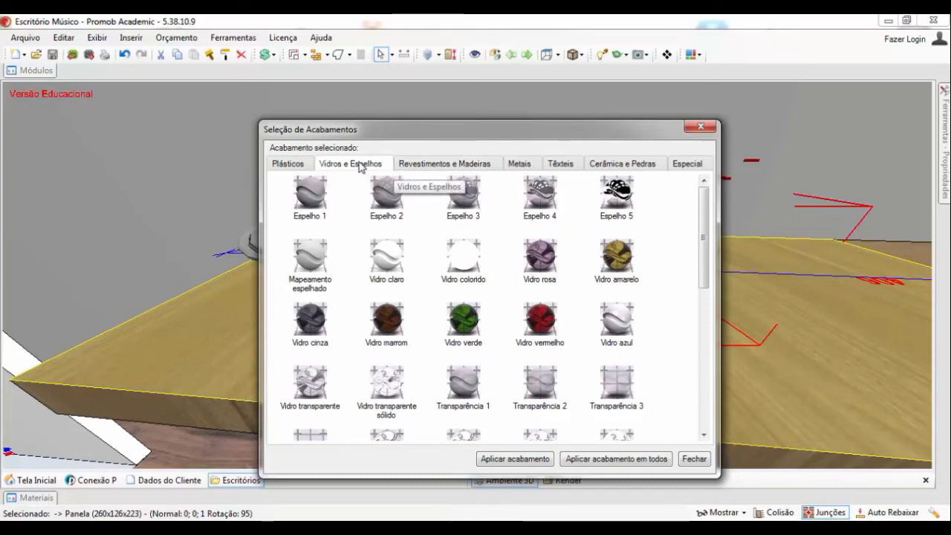
click(624, 195)
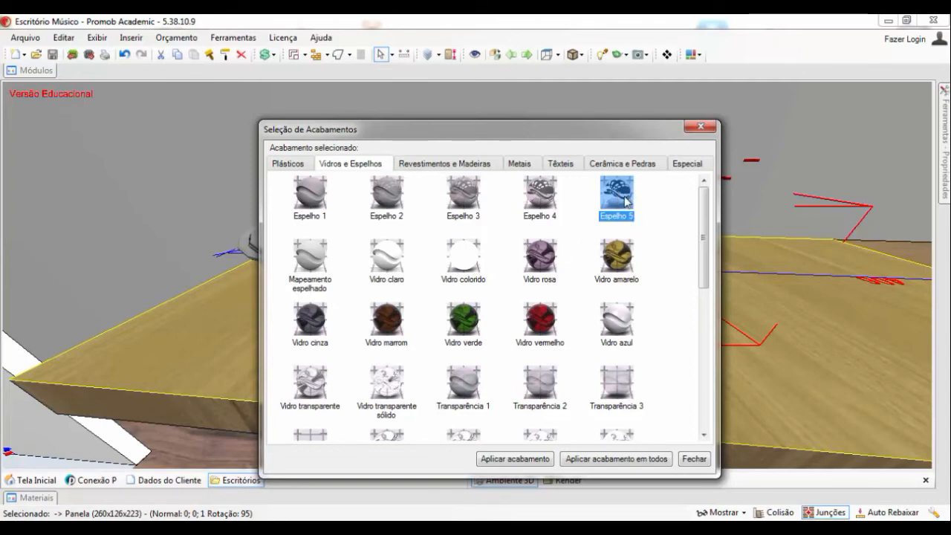
click(520, 459)
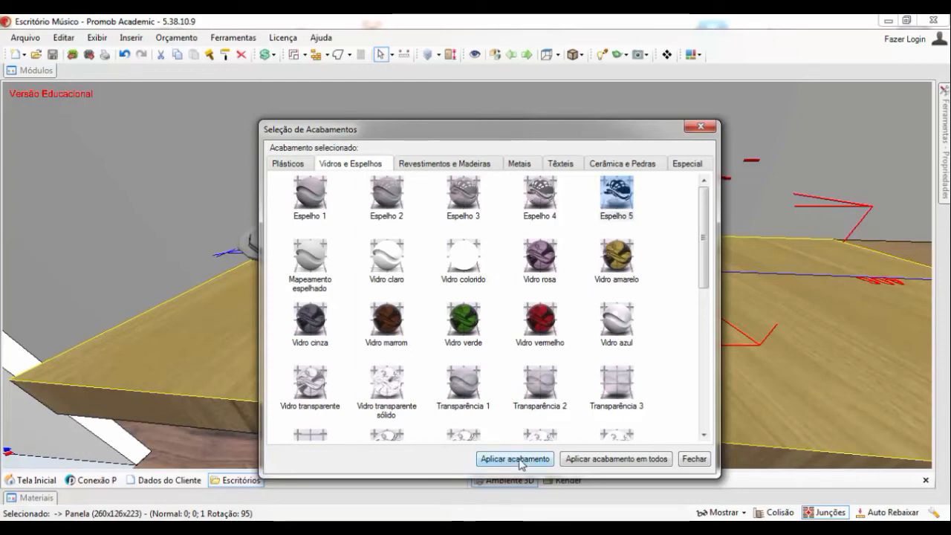
click(693, 459)
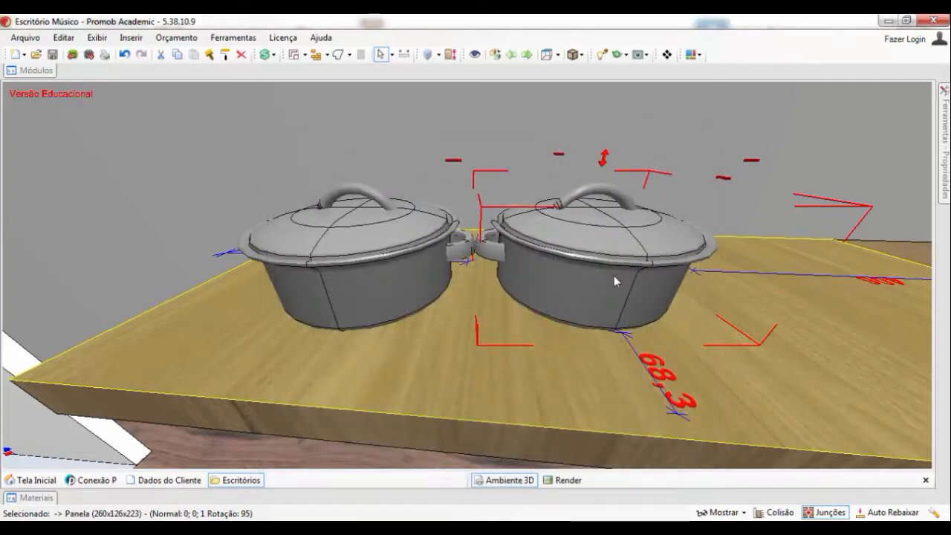
Step: Run a Real Scene Render Inicial showing both pans side by side on the countertop
mouse_move(497, 258)
middle_down()
mouse_move(510, 288)
mouse_move(482, 264)
middle_up()
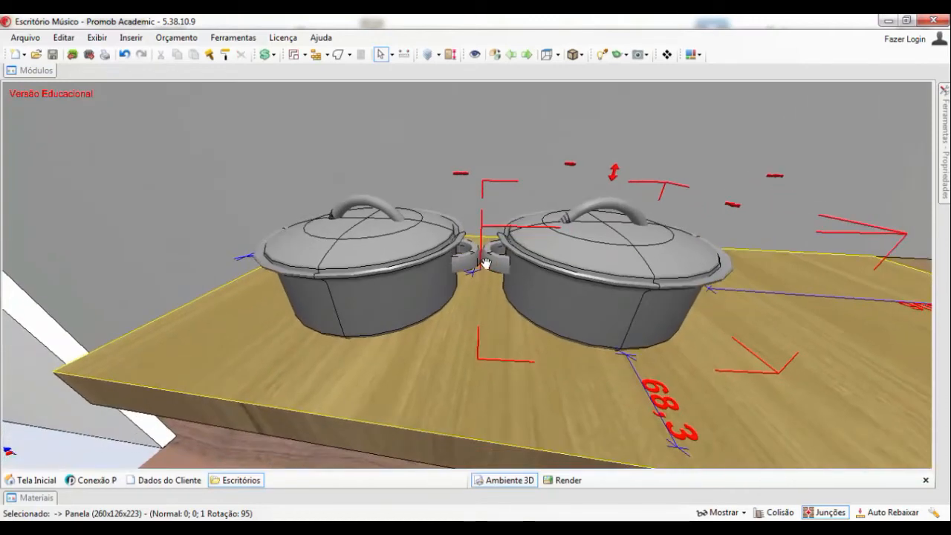
click(645, 56)
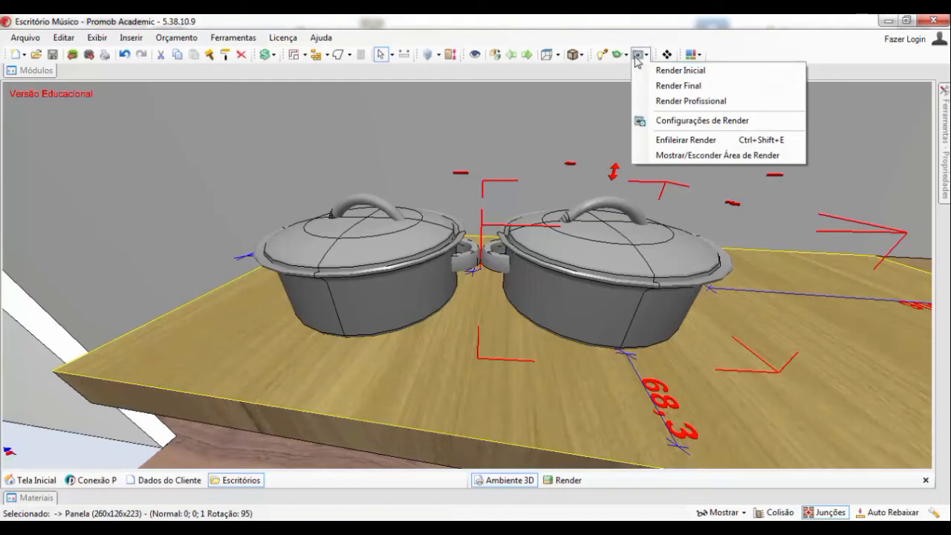
click(626, 55)
click(627, 56)
click(627, 56)
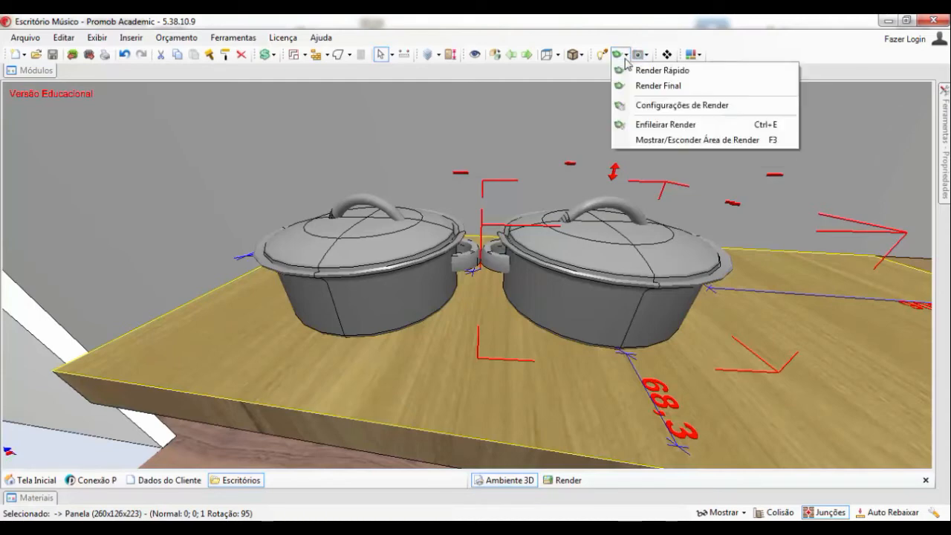
click(647, 57)
click(647, 57)
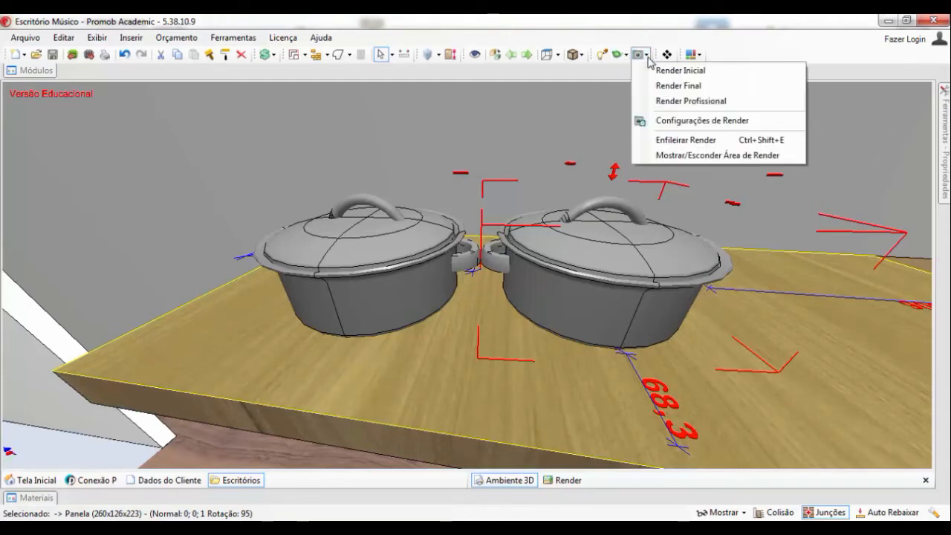
click(671, 72)
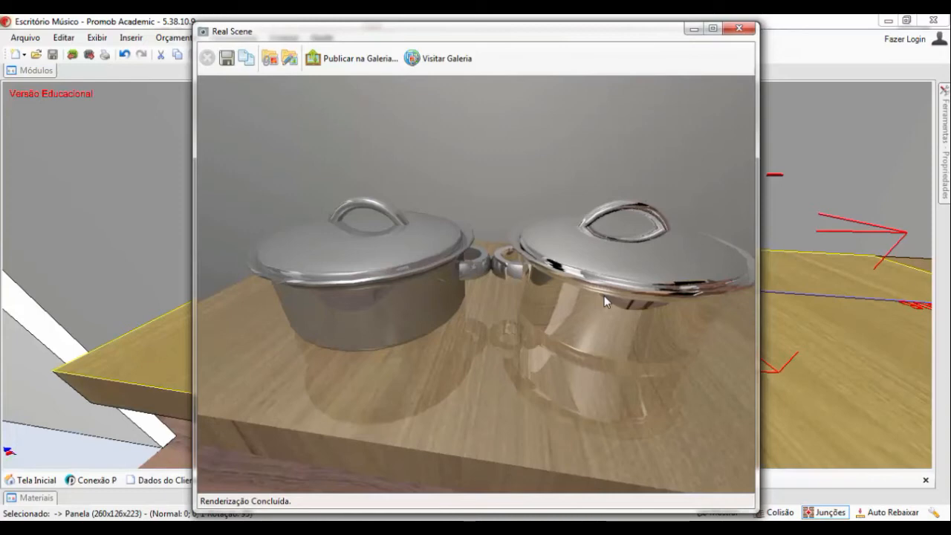
Step: Close the finished render and start adding the pan with the Espelho 5 finish to the favourite modules
click(738, 28)
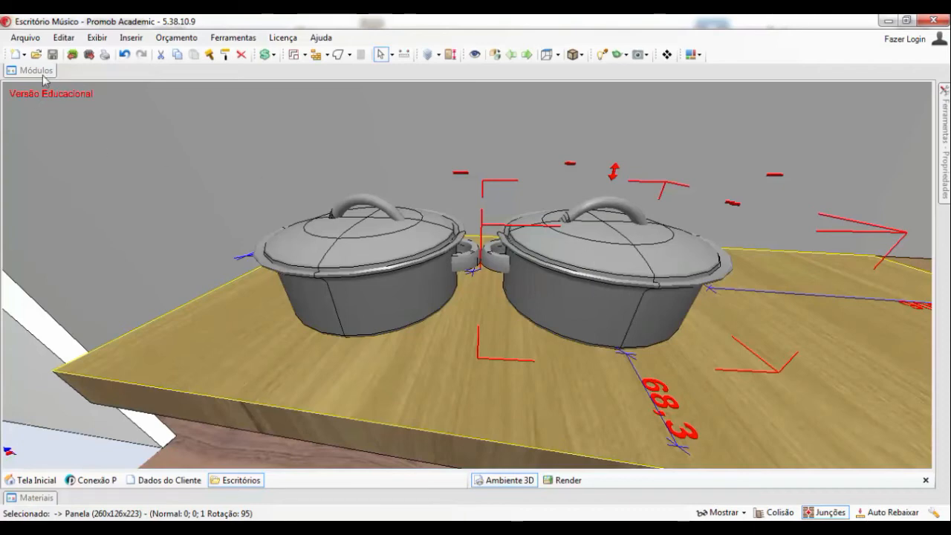
mouse_move(37, 72)
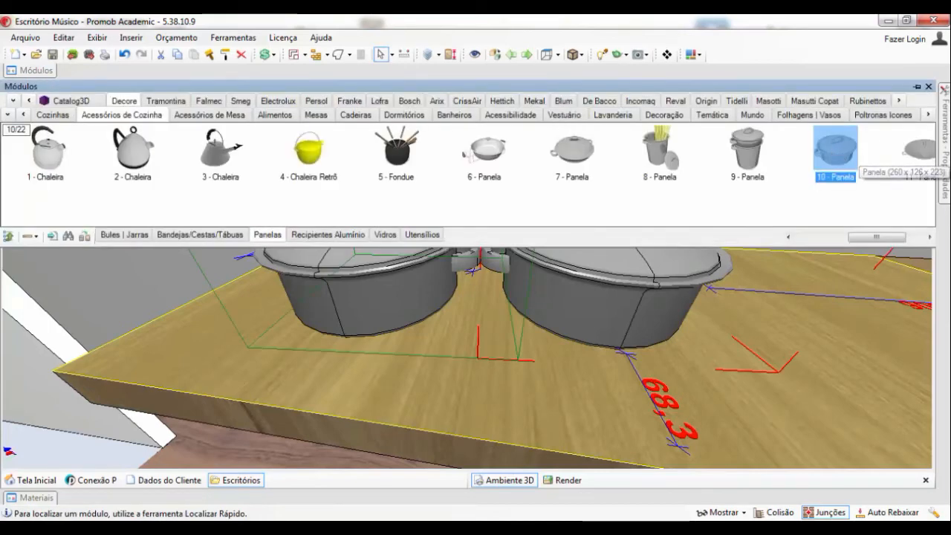
click(610, 314)
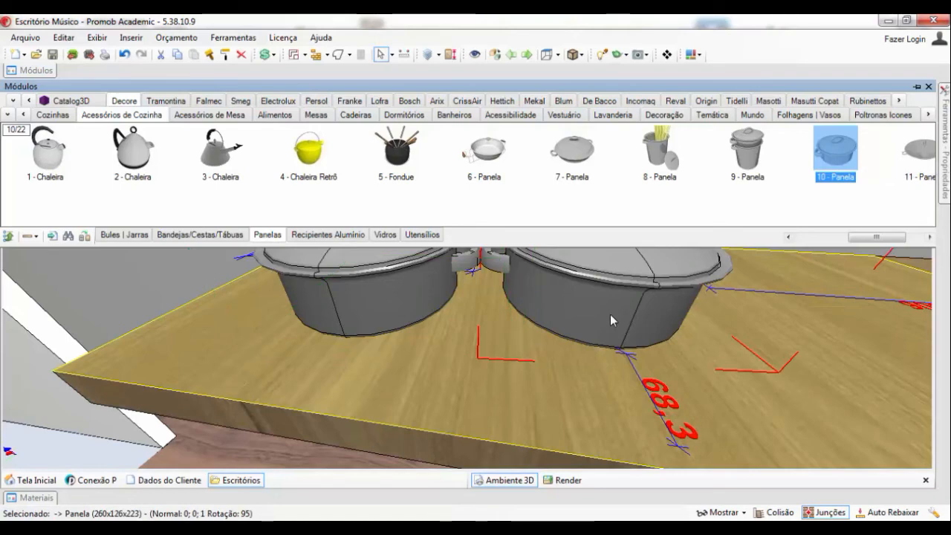
scroll(633, 331, down, 3)
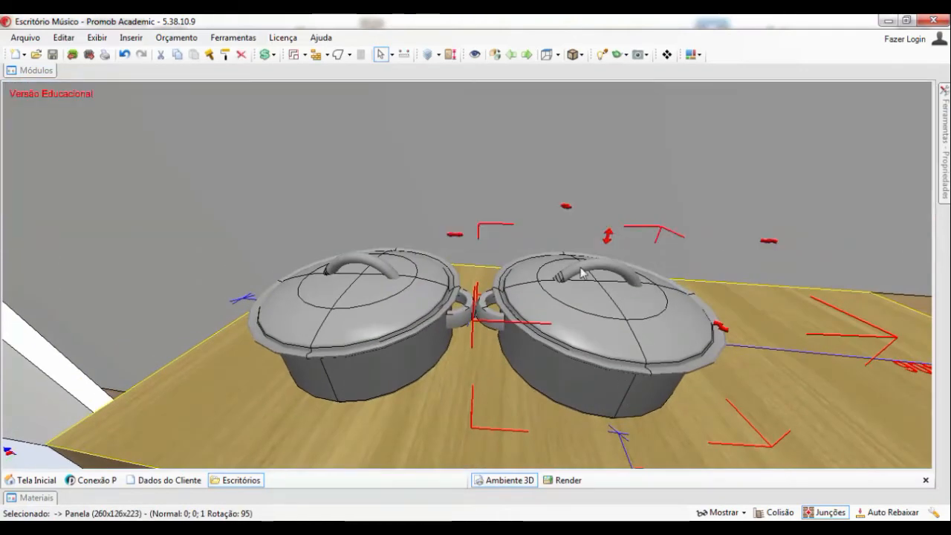
right_click(602, 319)
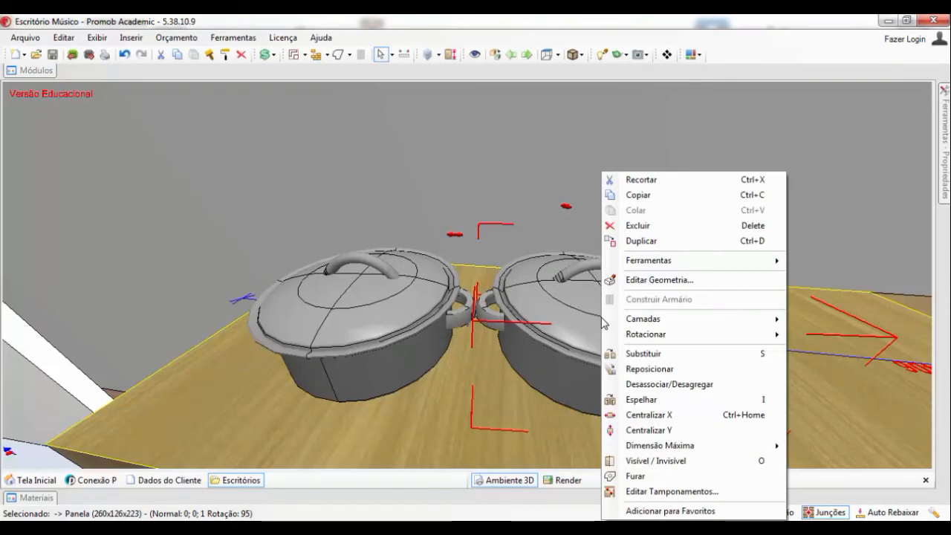
right_drag(603, 321, 530, 265)
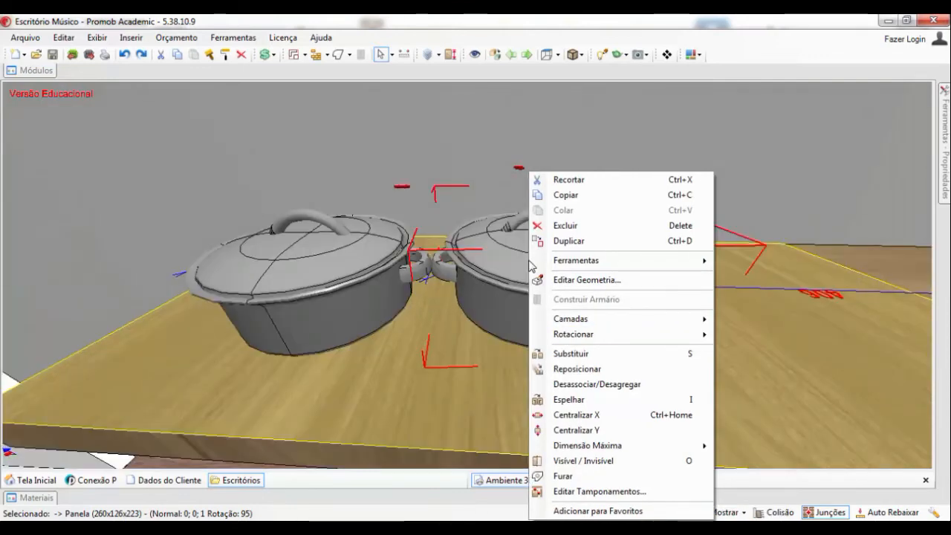
click(481, 266)
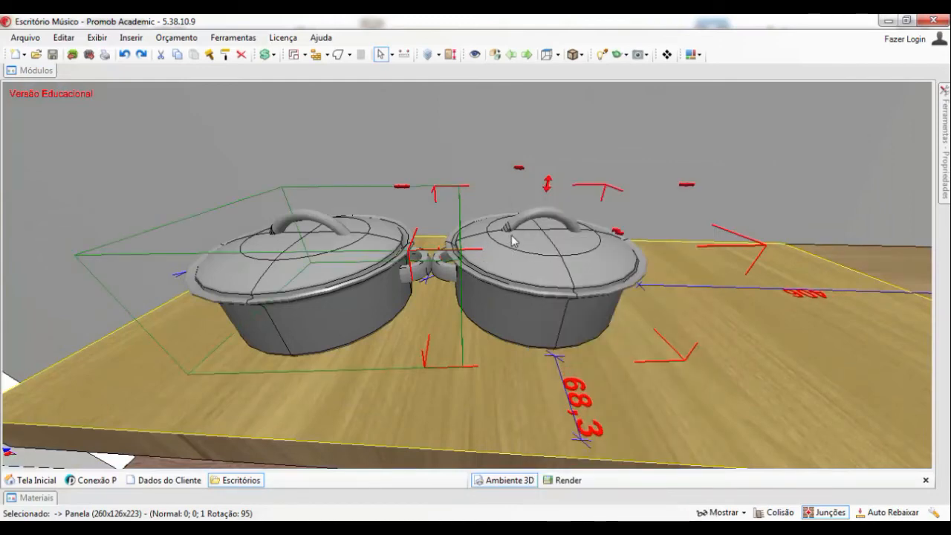
right_click(536, 244)
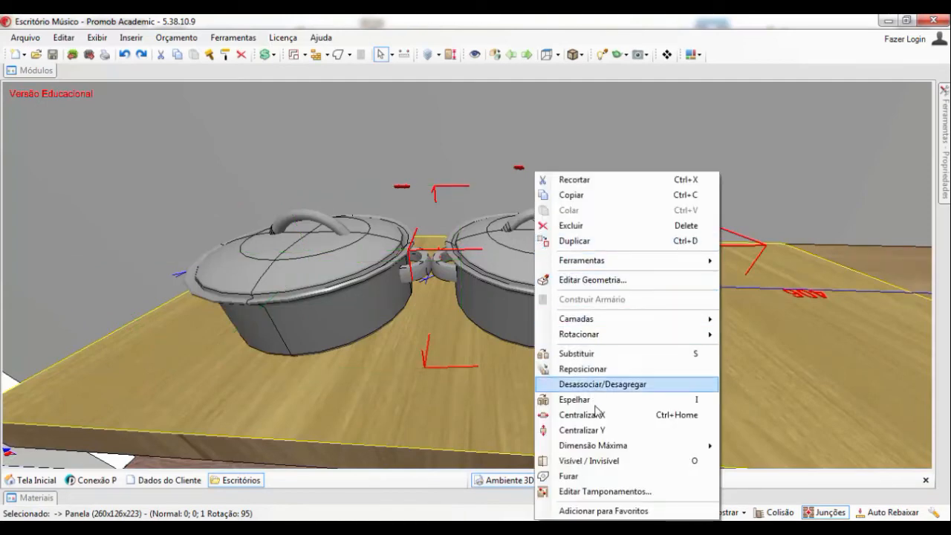
click(587, 511)
Step: Keep Panela as the favourite's name and description, and set its image's render quality to Alta
click(372, 197)
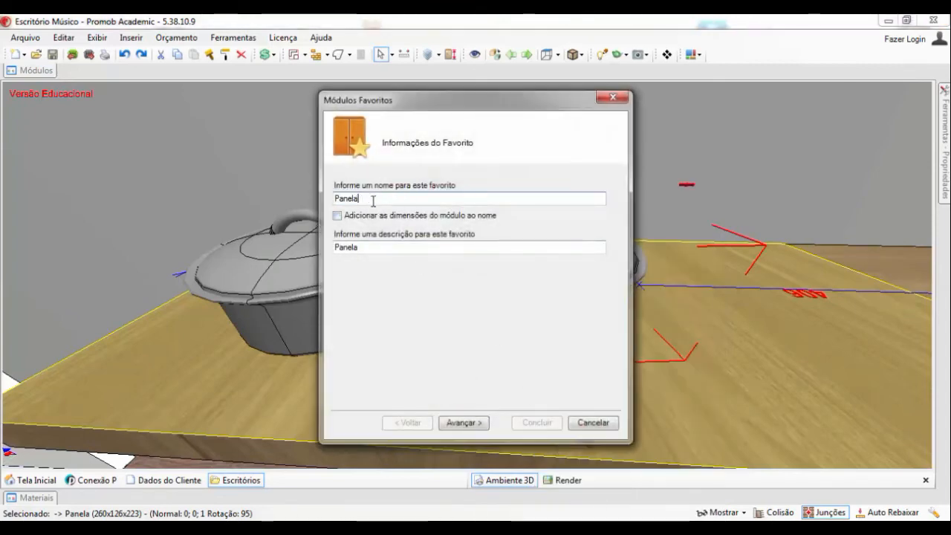
drag(374, 198, 327, 197)
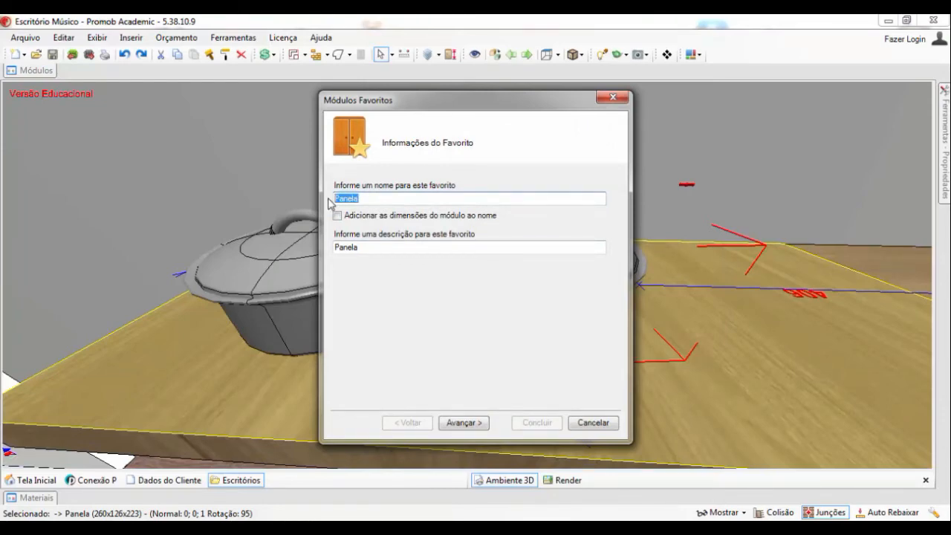
click(372, 199)
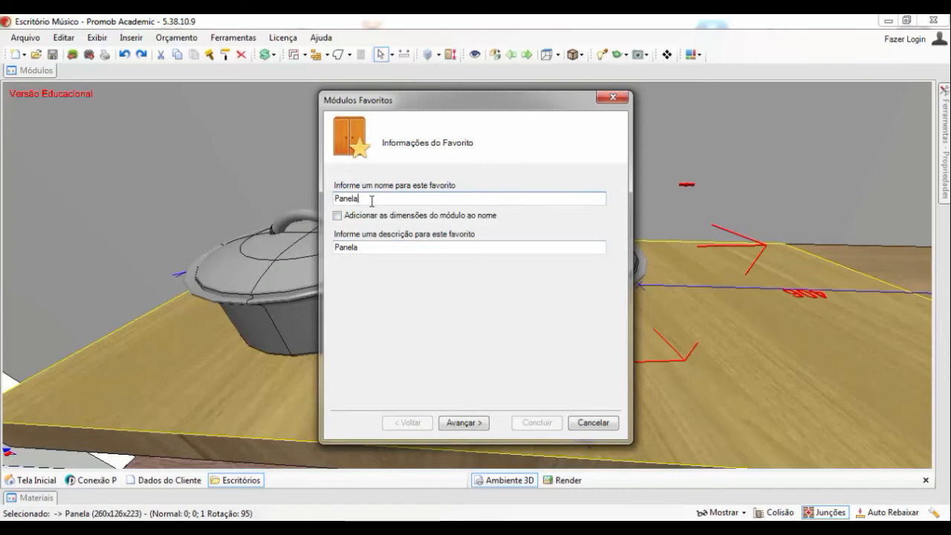
click(374, 245)
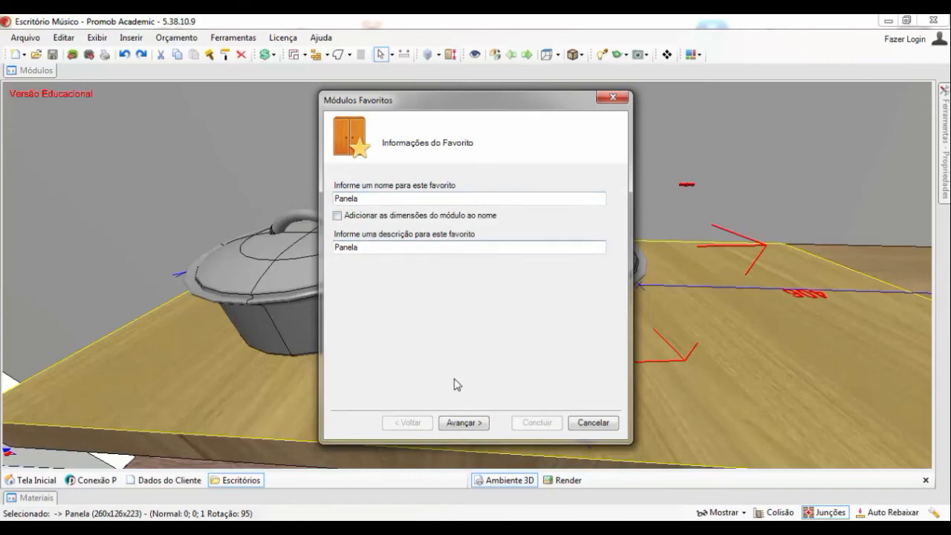
click(461, 423)
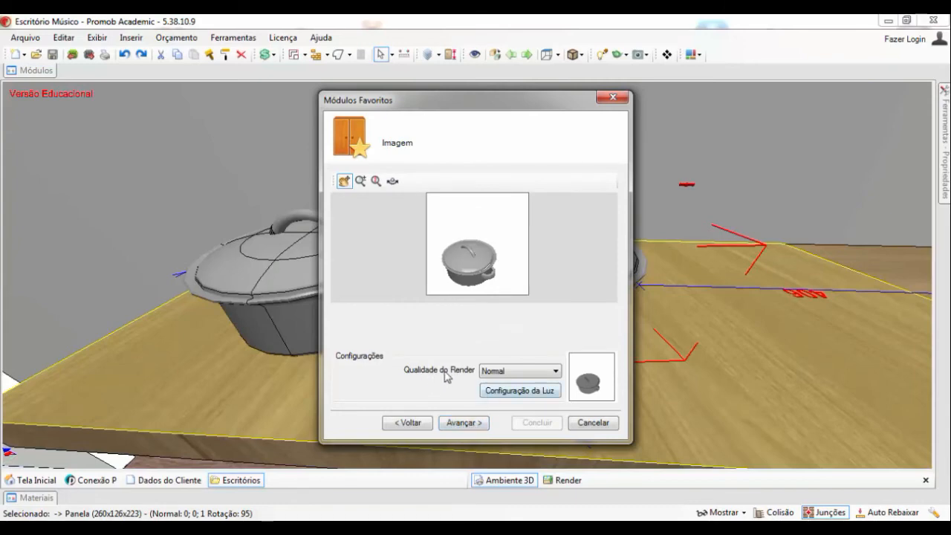
click(512, 371)
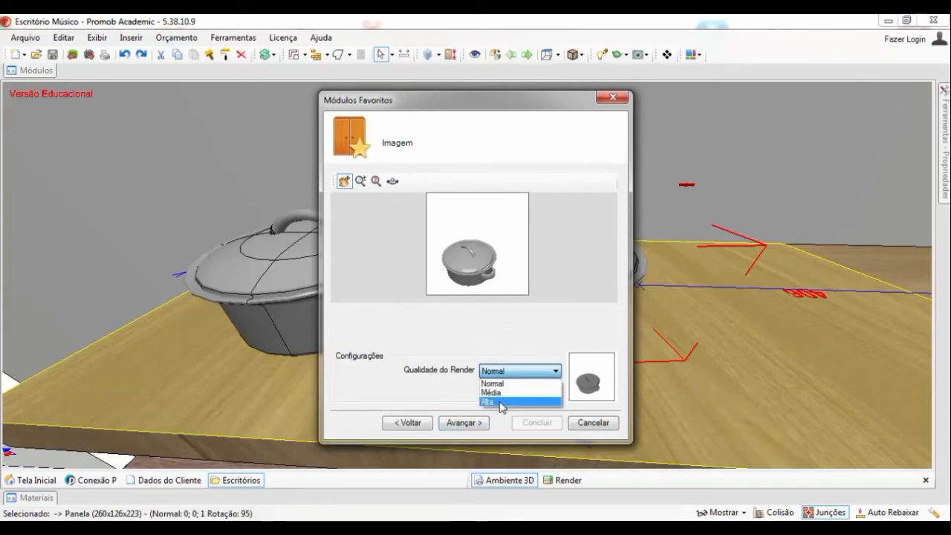
click(503, 403)
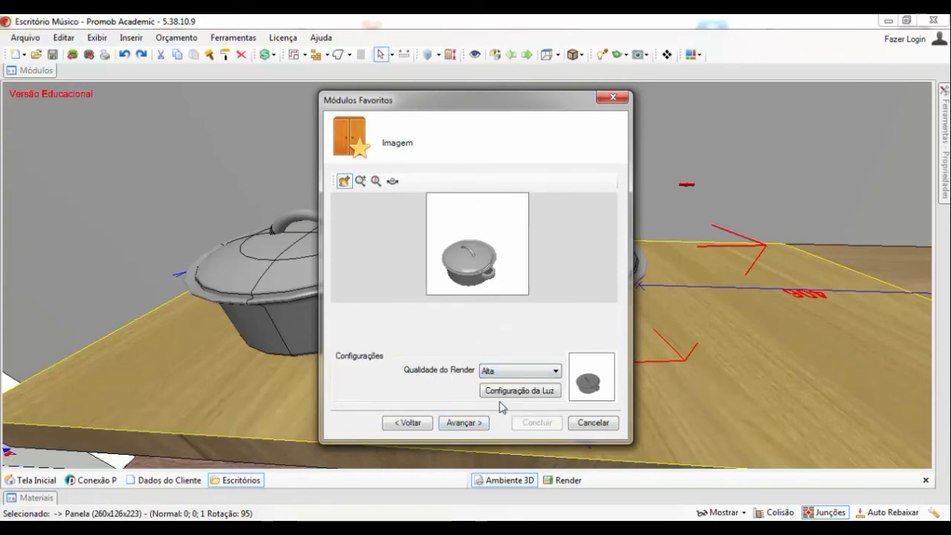
click(466, 428)
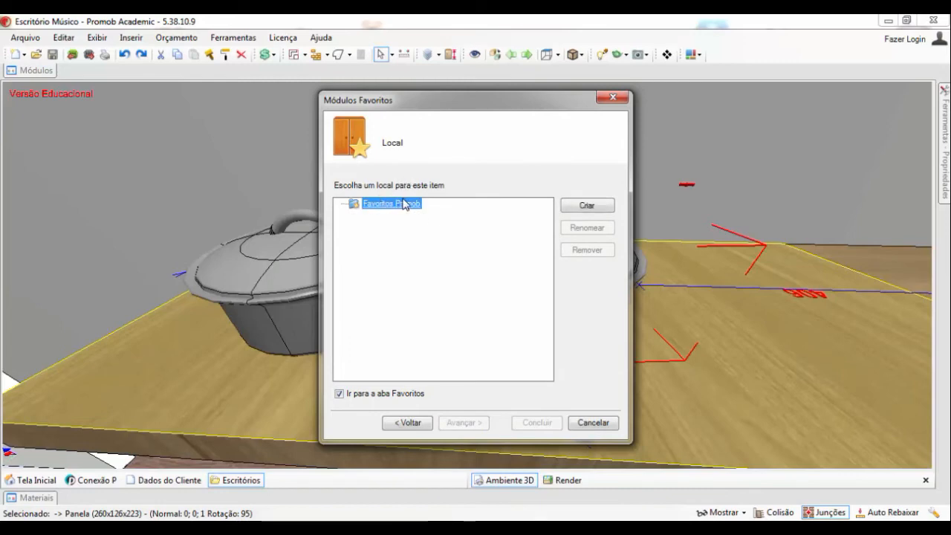
Step: Create a Decoração Cozinha group under Favoritos Promob and save the pan favourite in it
click(566, 209)
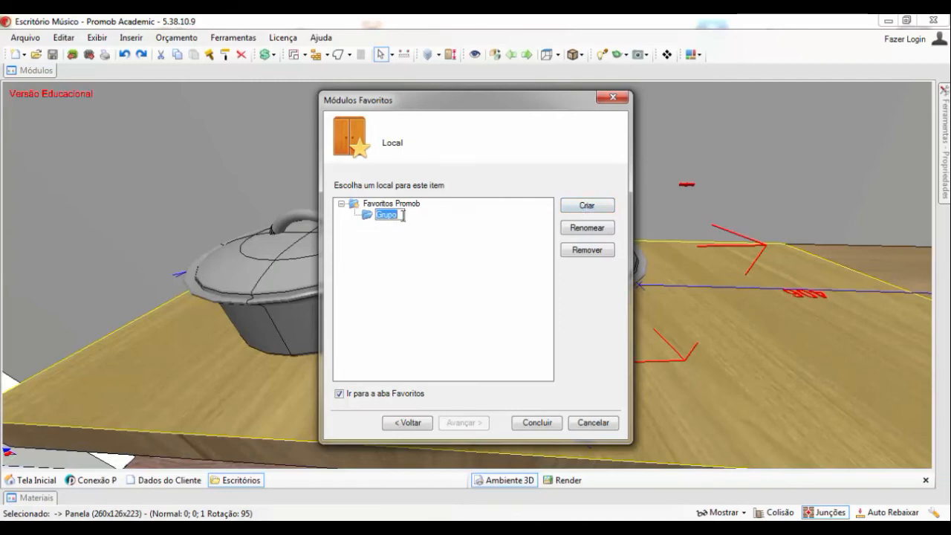
text(Decoração )
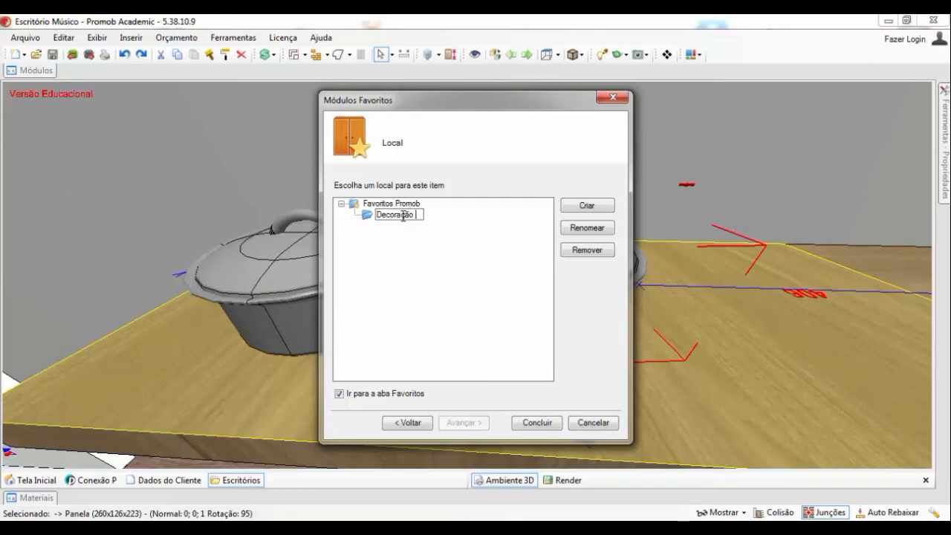
text(Cozinha)
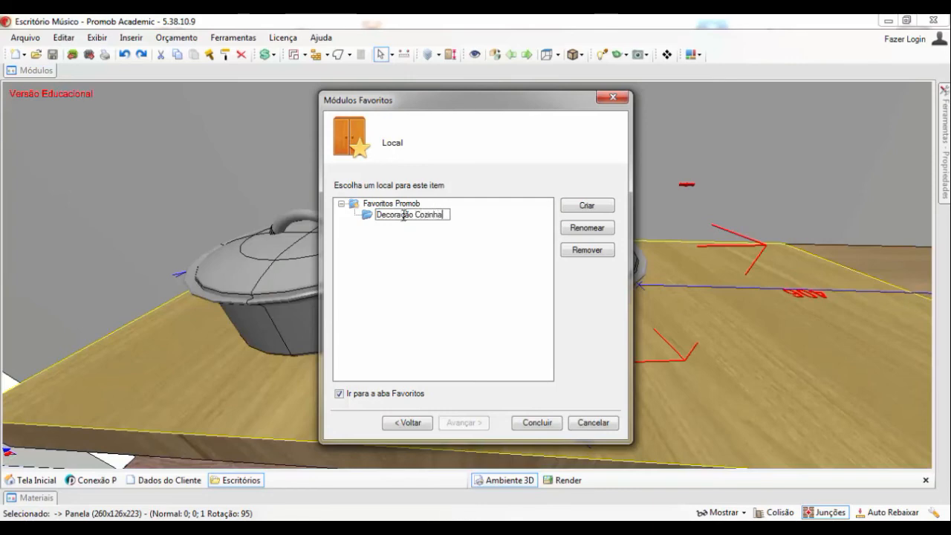
key(Return)
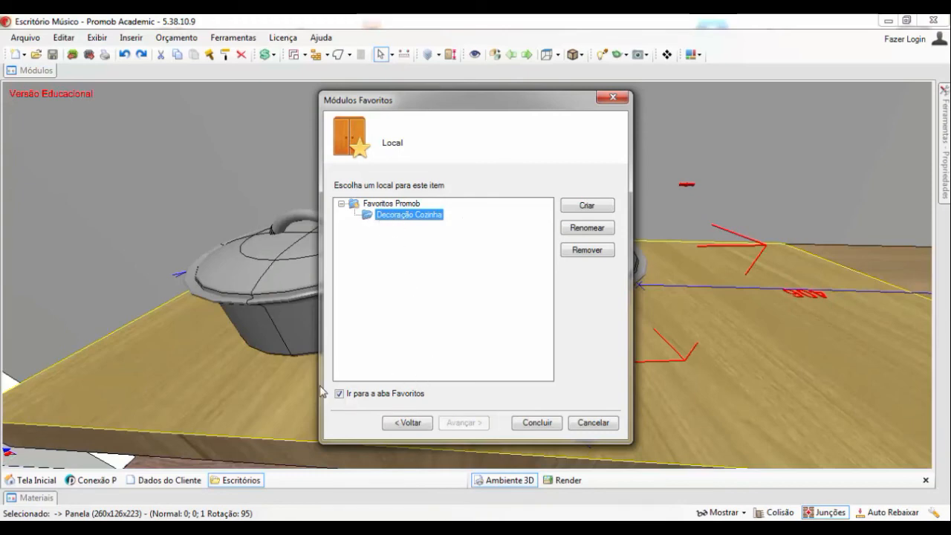
click(532, 425)
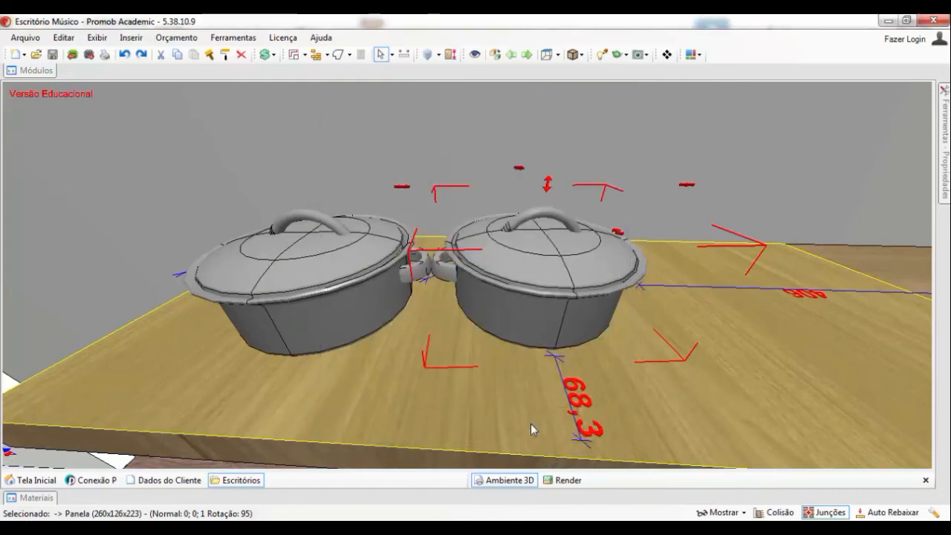
Step: Delete both pans from the wooden countertop
click(784, 335)
click(526, 288)
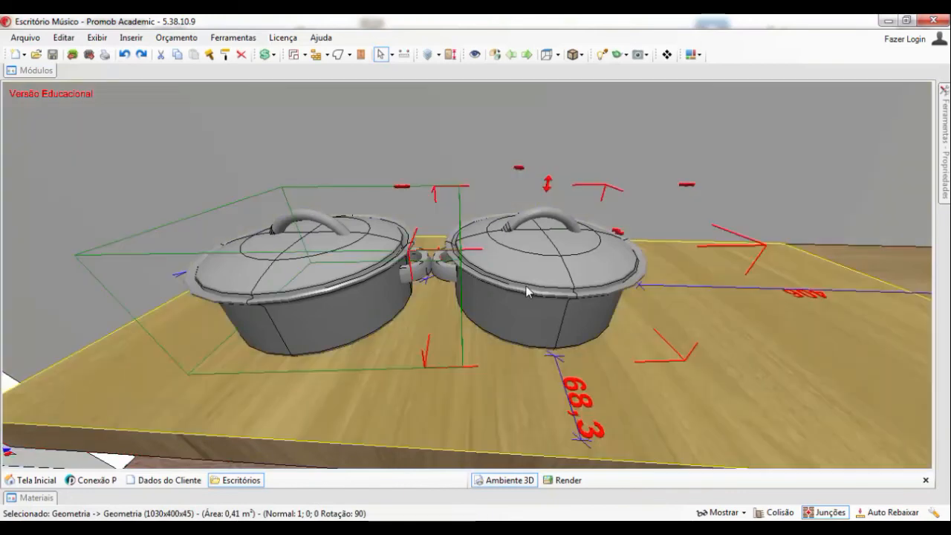
key(Delete)
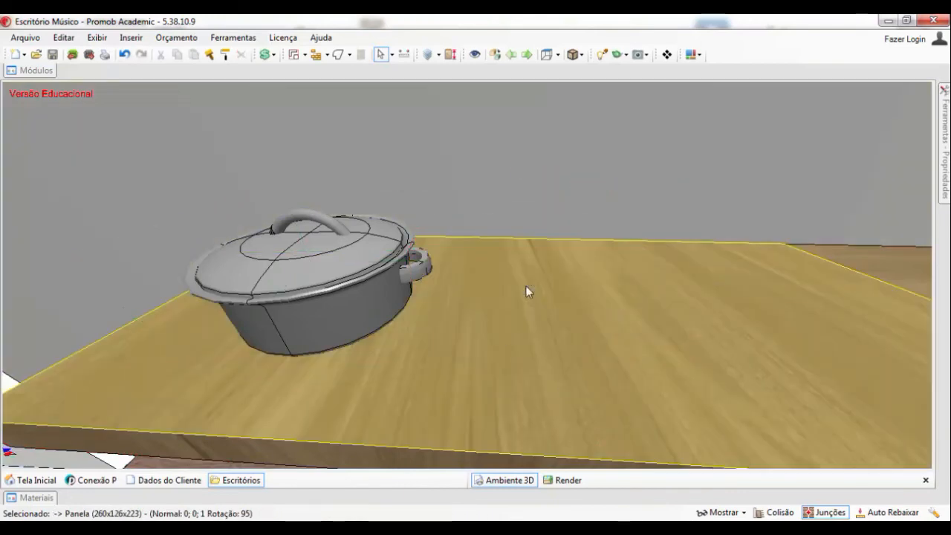
click(376, 279)
key(Delete)
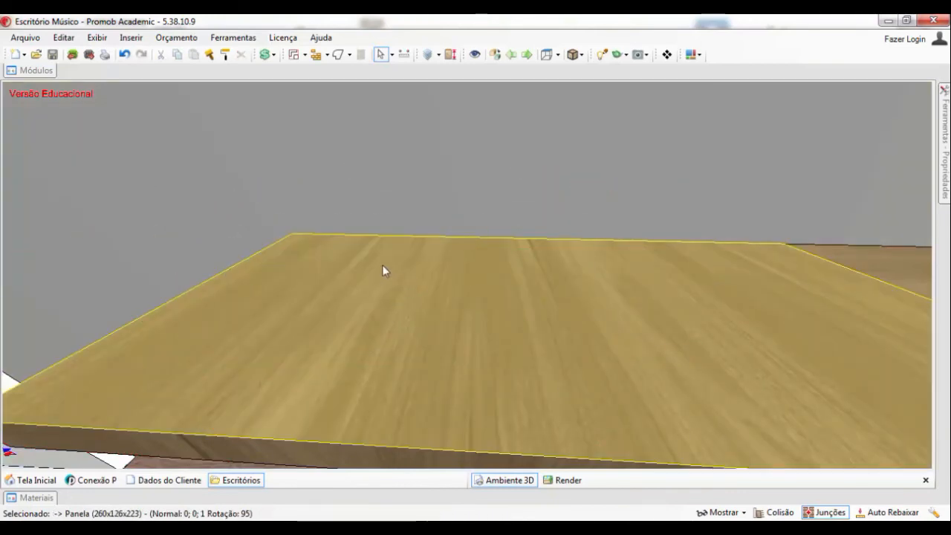
Step: Insert the Panela favourite from Decoração Cozinha onto the countertop, about 70 mm from the front edge and 227 mm from the left edge
mouse_move(51, 72)
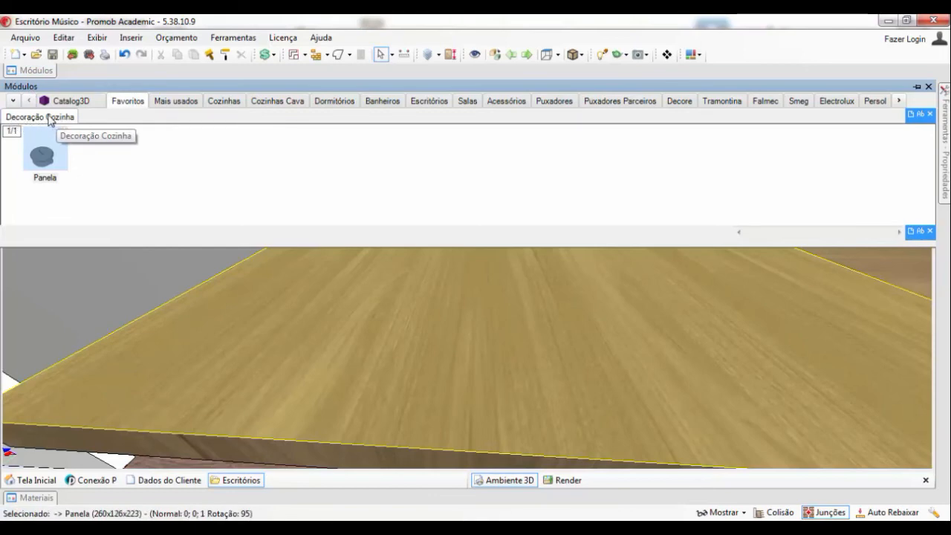
click(45, 148)
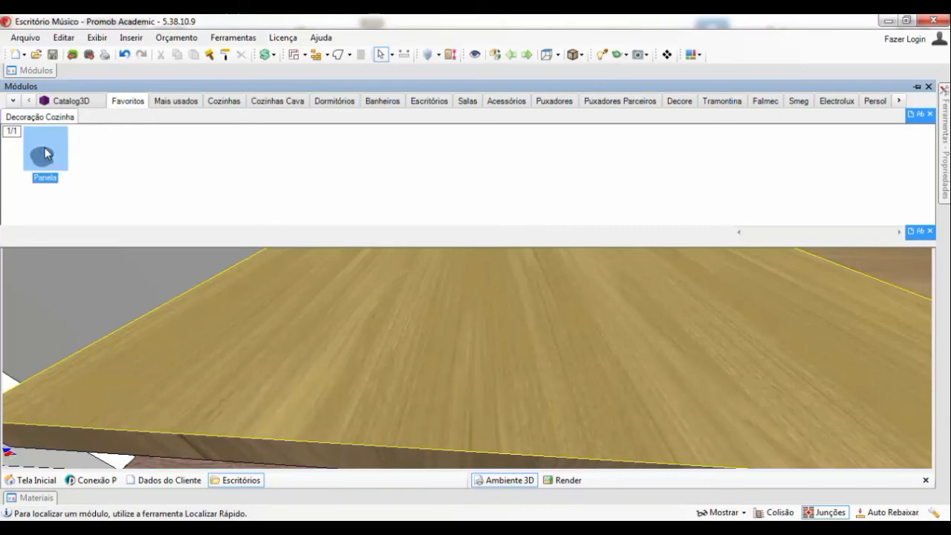
drag(44, 147, 499, 256)
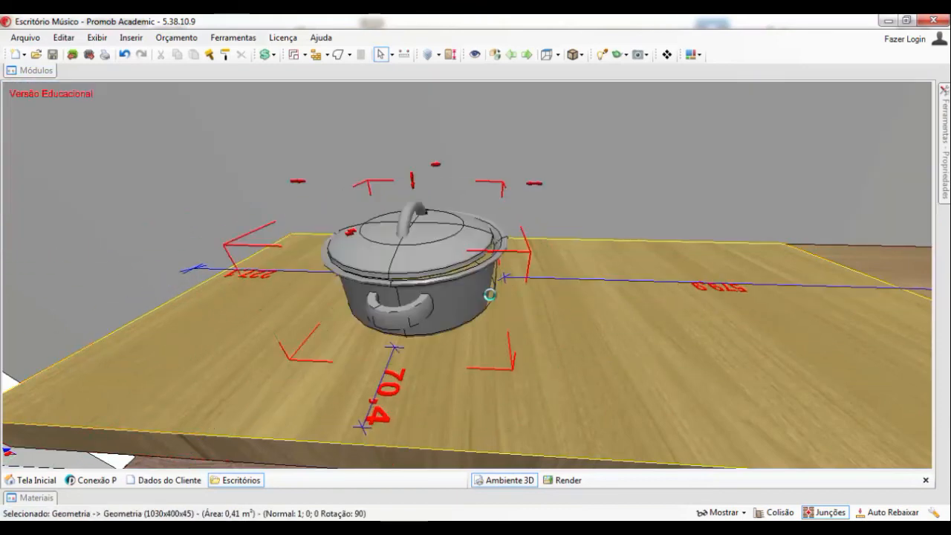
click(280, 71)
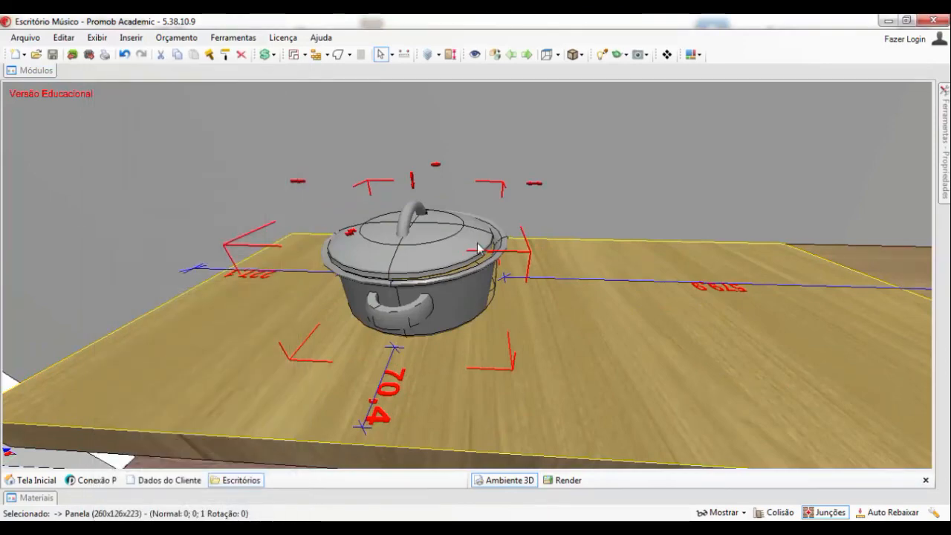
Step: Start a Real Scene Render Inicial with the view framed on the pan inserted from the favourites
mouse_move(479, 252)
middle_down()
mouse_move(512, 261)
mouse_move(546, 232)
mouse_move(506, 255)
mouse_move(433, 274)
mouse_move(547, 290)
mouse_move(289, 335)
mouse_move(405, 285)
mouse_move(370, 286)
mouse_move(631, 301)
mouse_move(569, 304)
mouse_move(486, 256)
middle_up()
middle_drag(606, 275, 540, 287)
middle_drag(614, 266, 679, 283)
scroll(549, 315, up, 1)
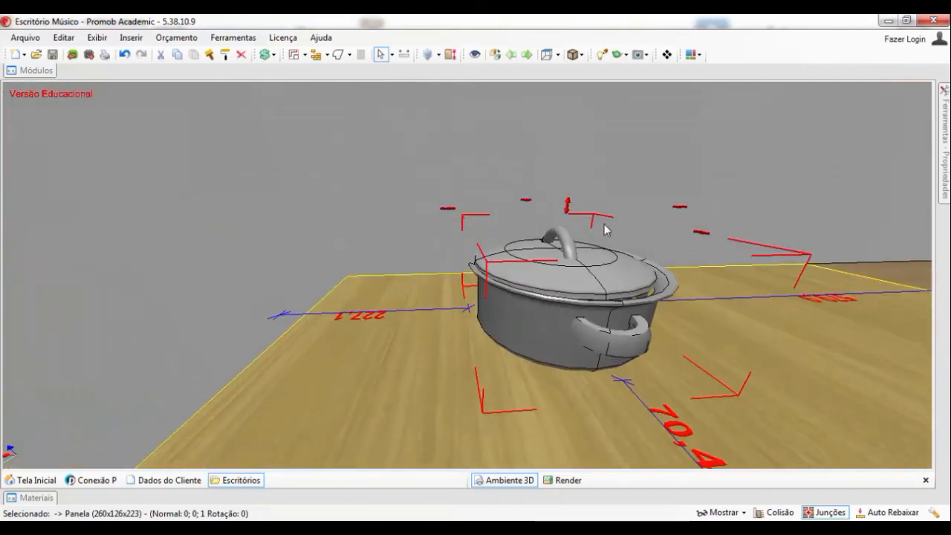
click(647, 55)
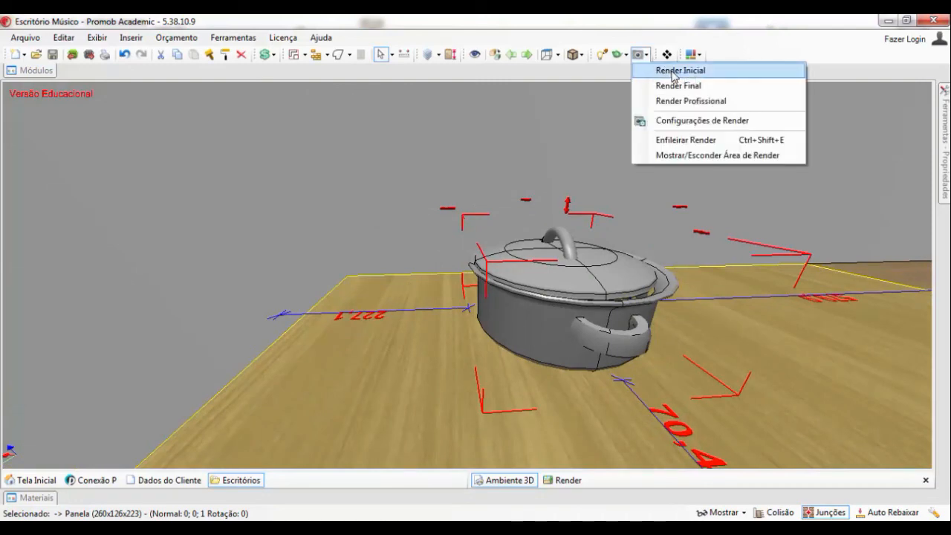
click(671, 71)
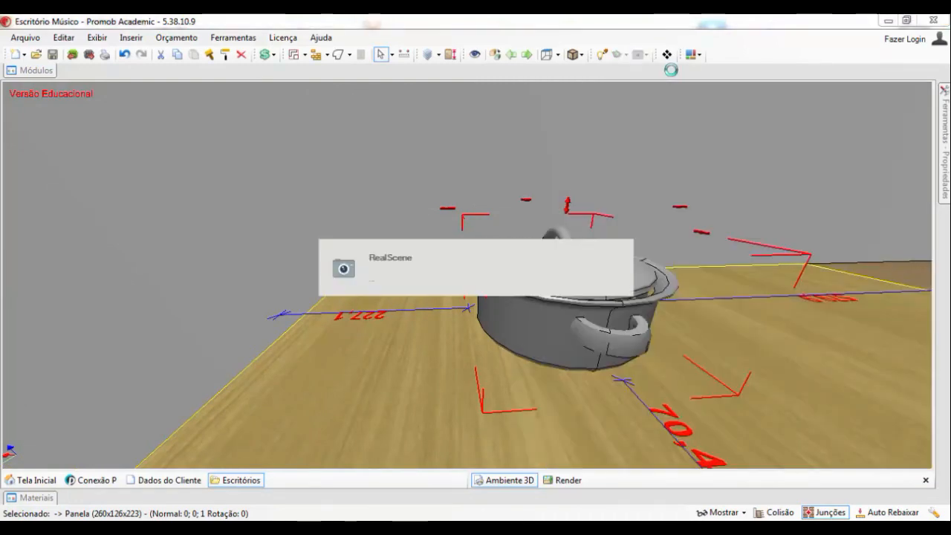